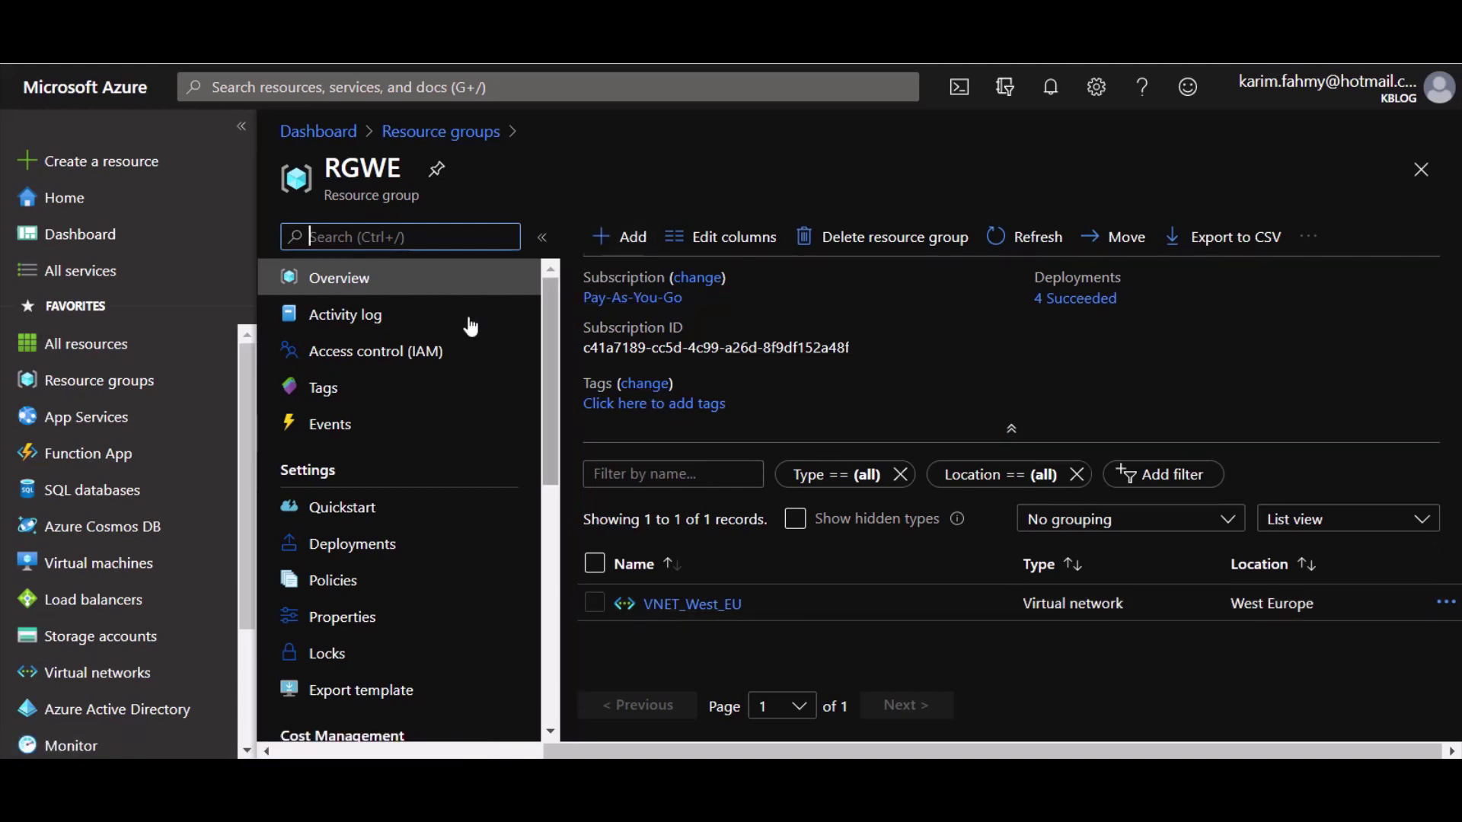
View the list of existing virtual networks and return to the RGWE resource group
scroll(172, 459, down, 3)
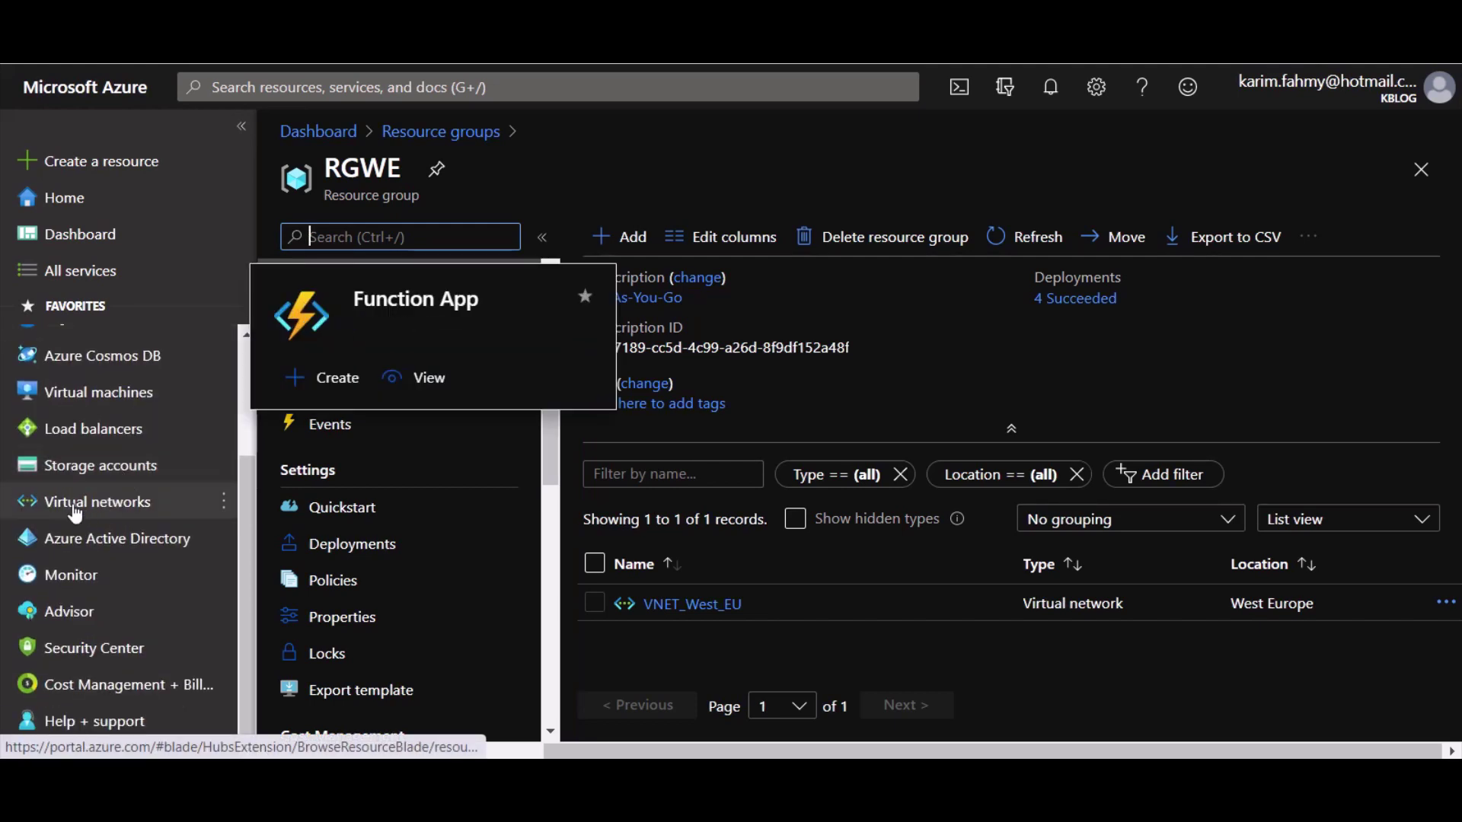
click(74, 512)
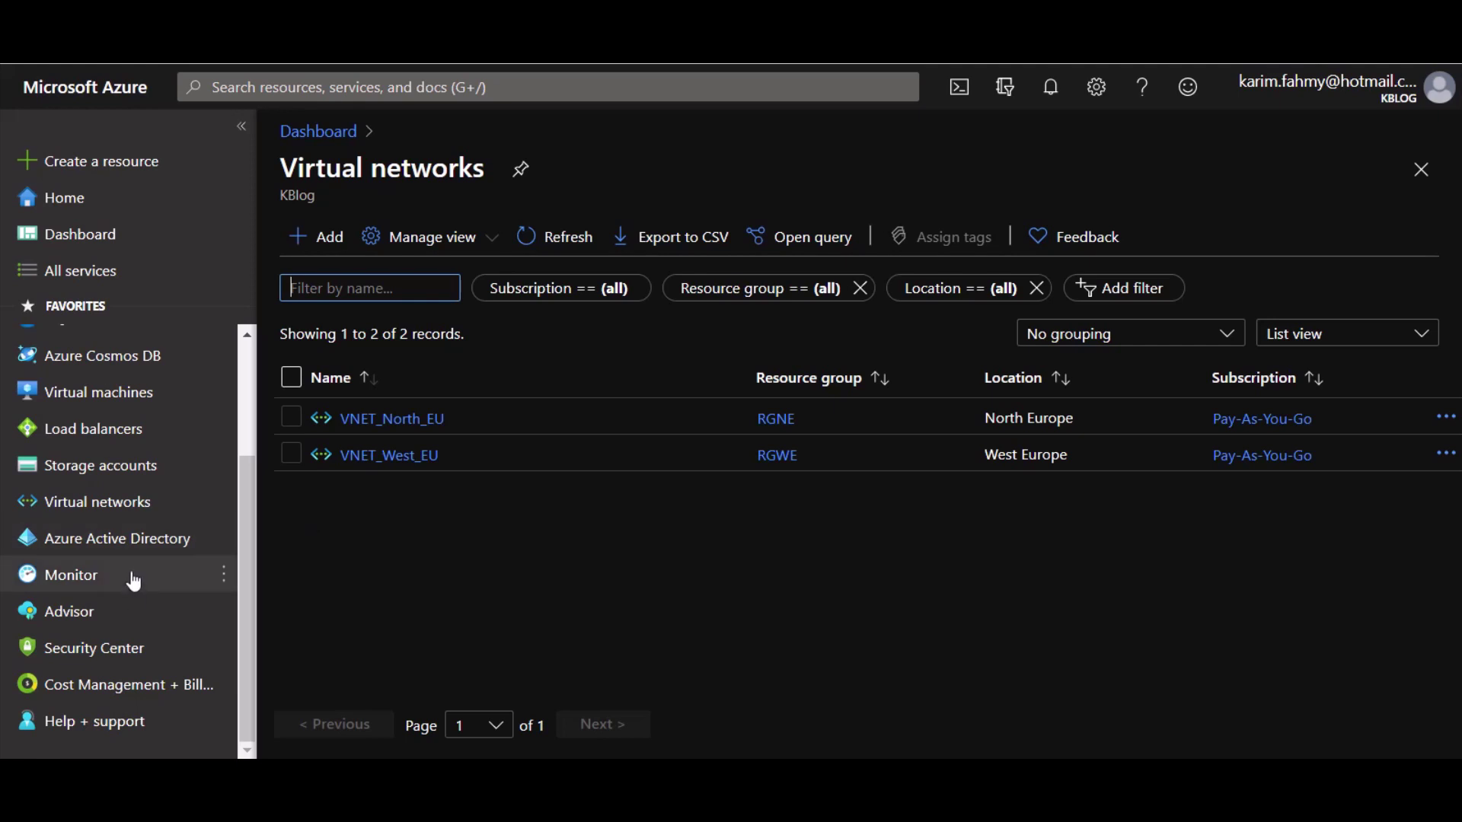
scroll(131, 563, up, 3)
click(92, 379)
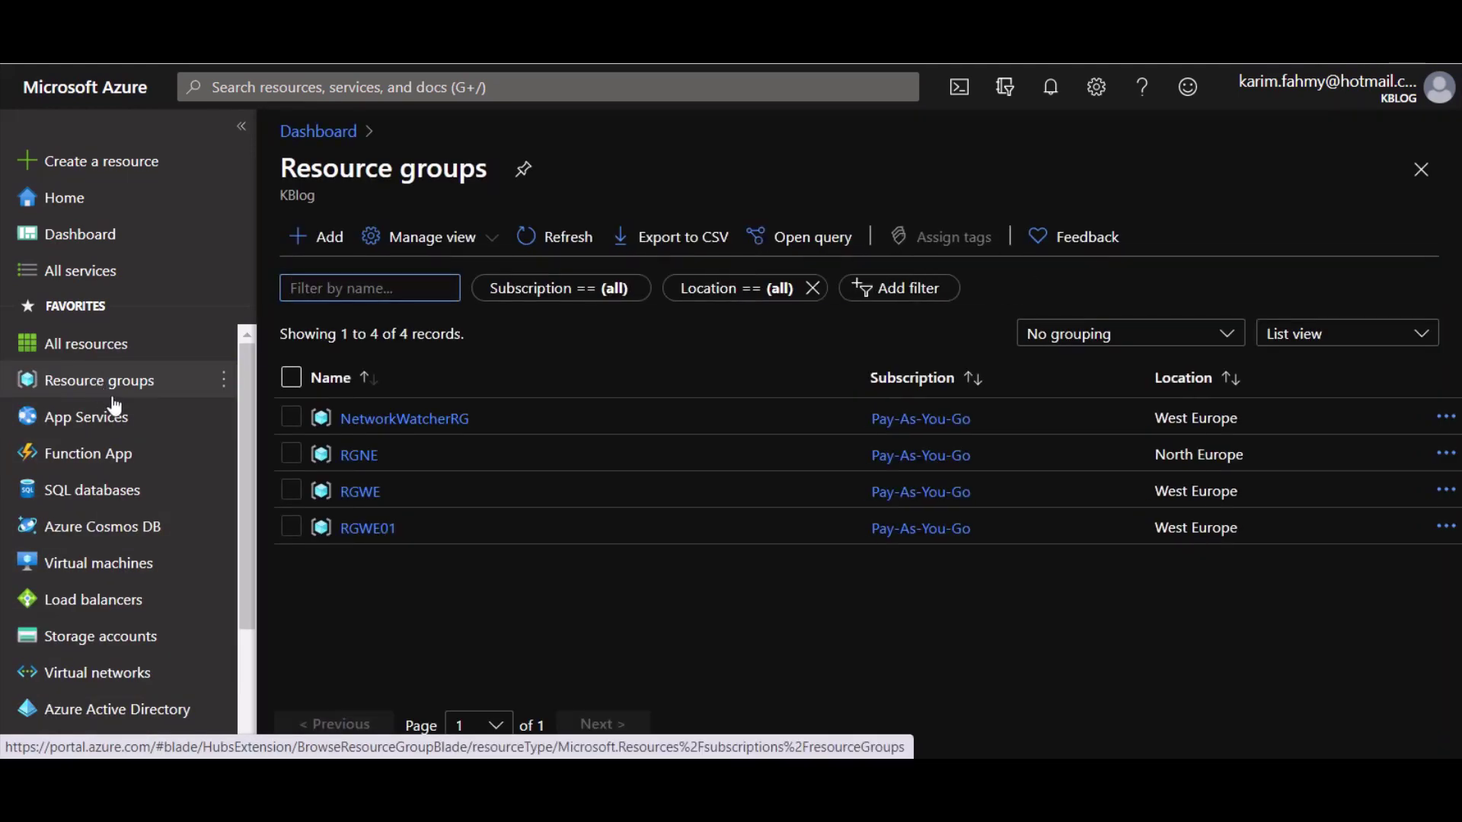
click(367, 495)
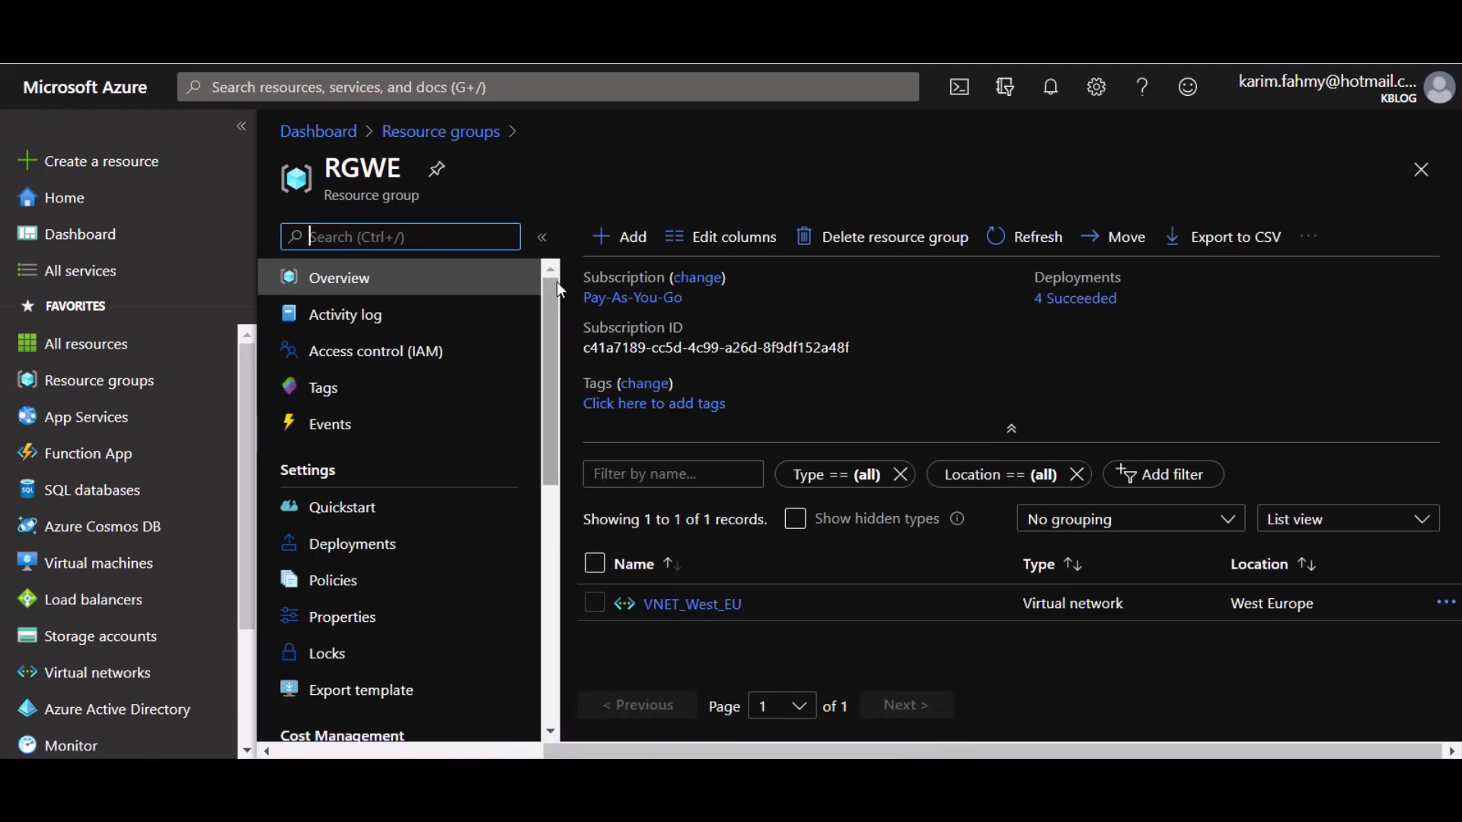
Add a resource to RGWE by finding Virtual Network in the Marketplace and starting its creation
click(620, 239)
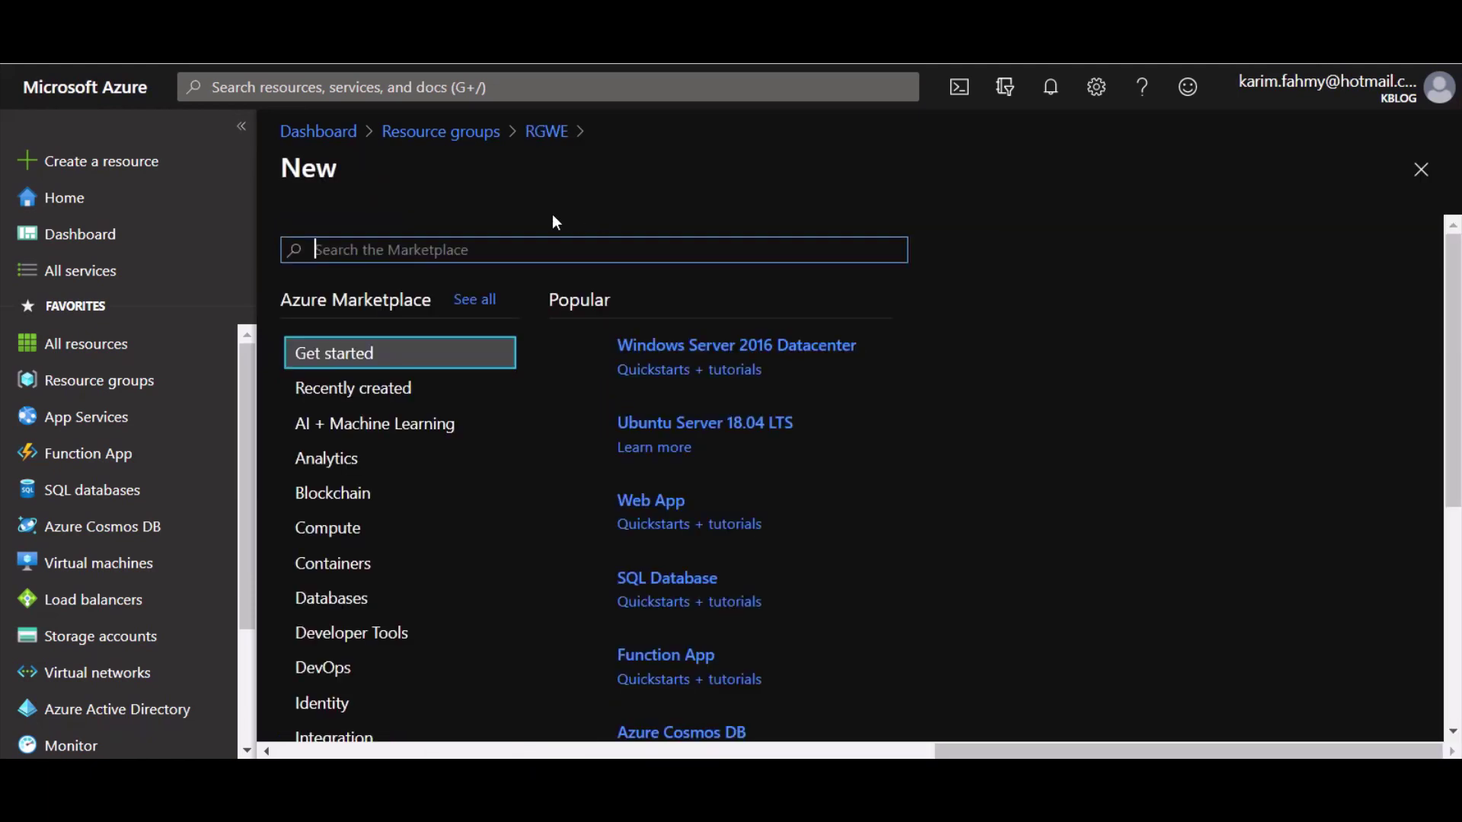
click(510, 250)
text(v)
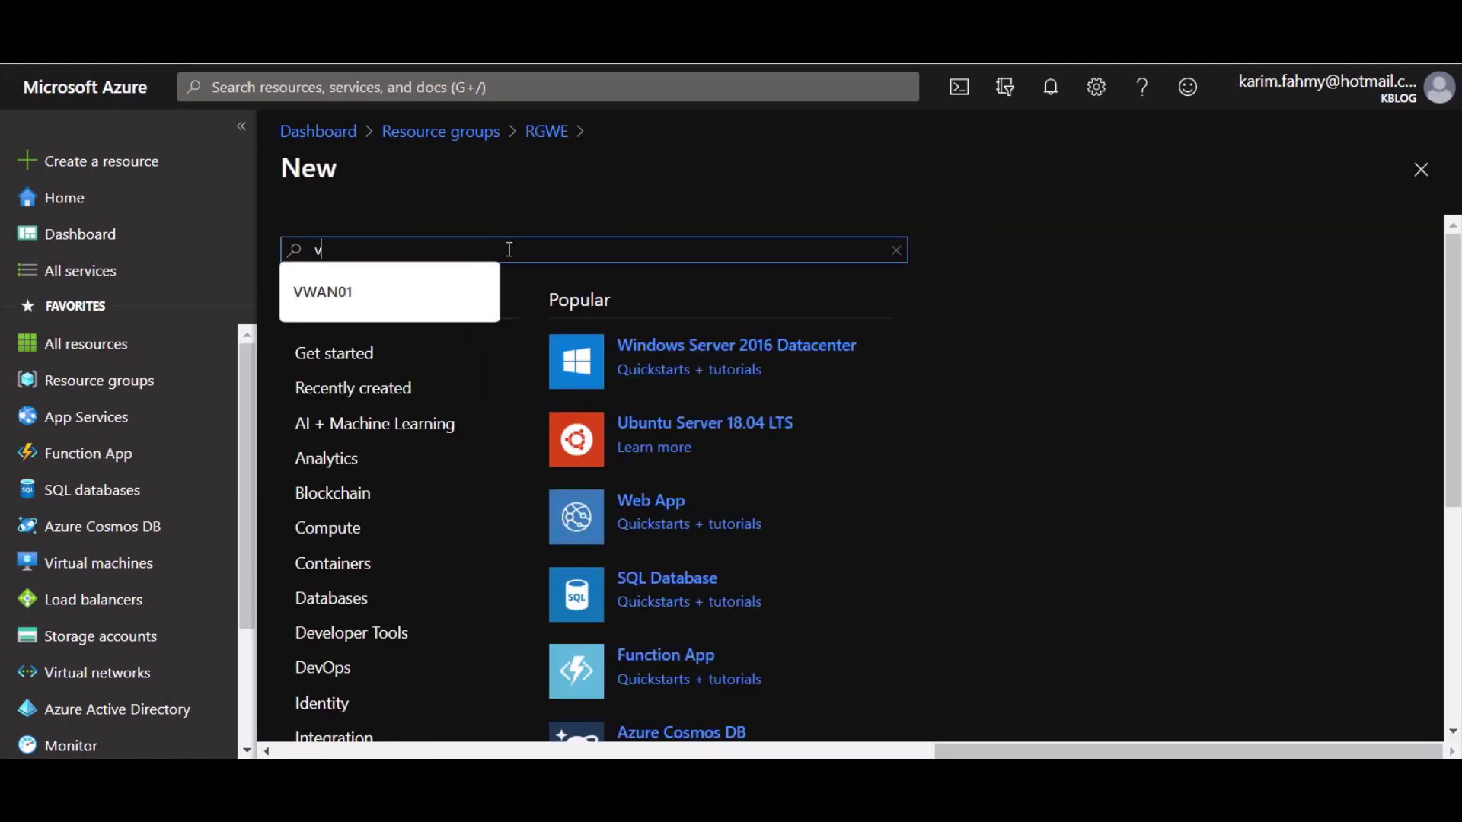
text(irtual network)
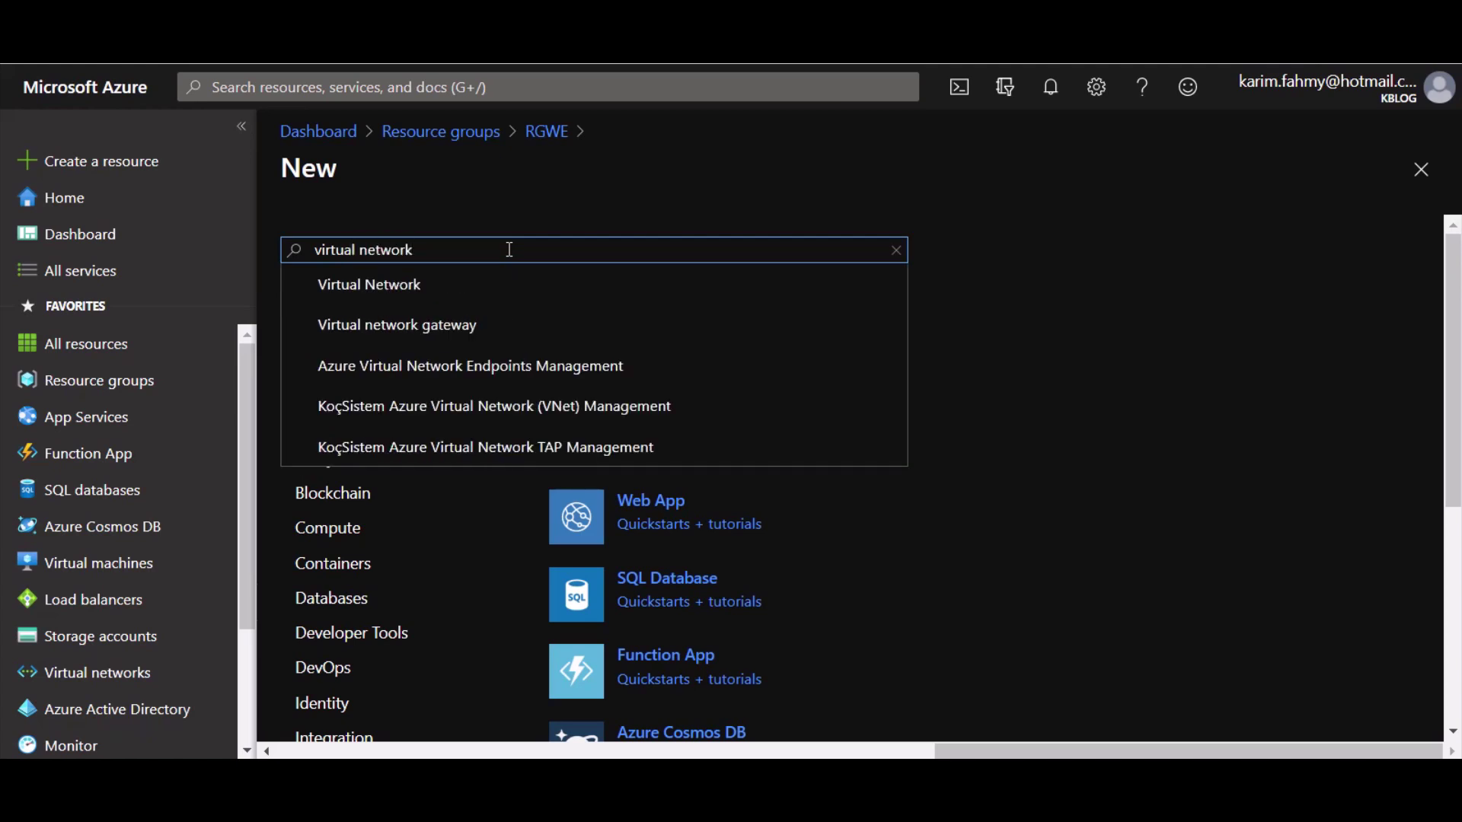
key(Down)
key(Return)
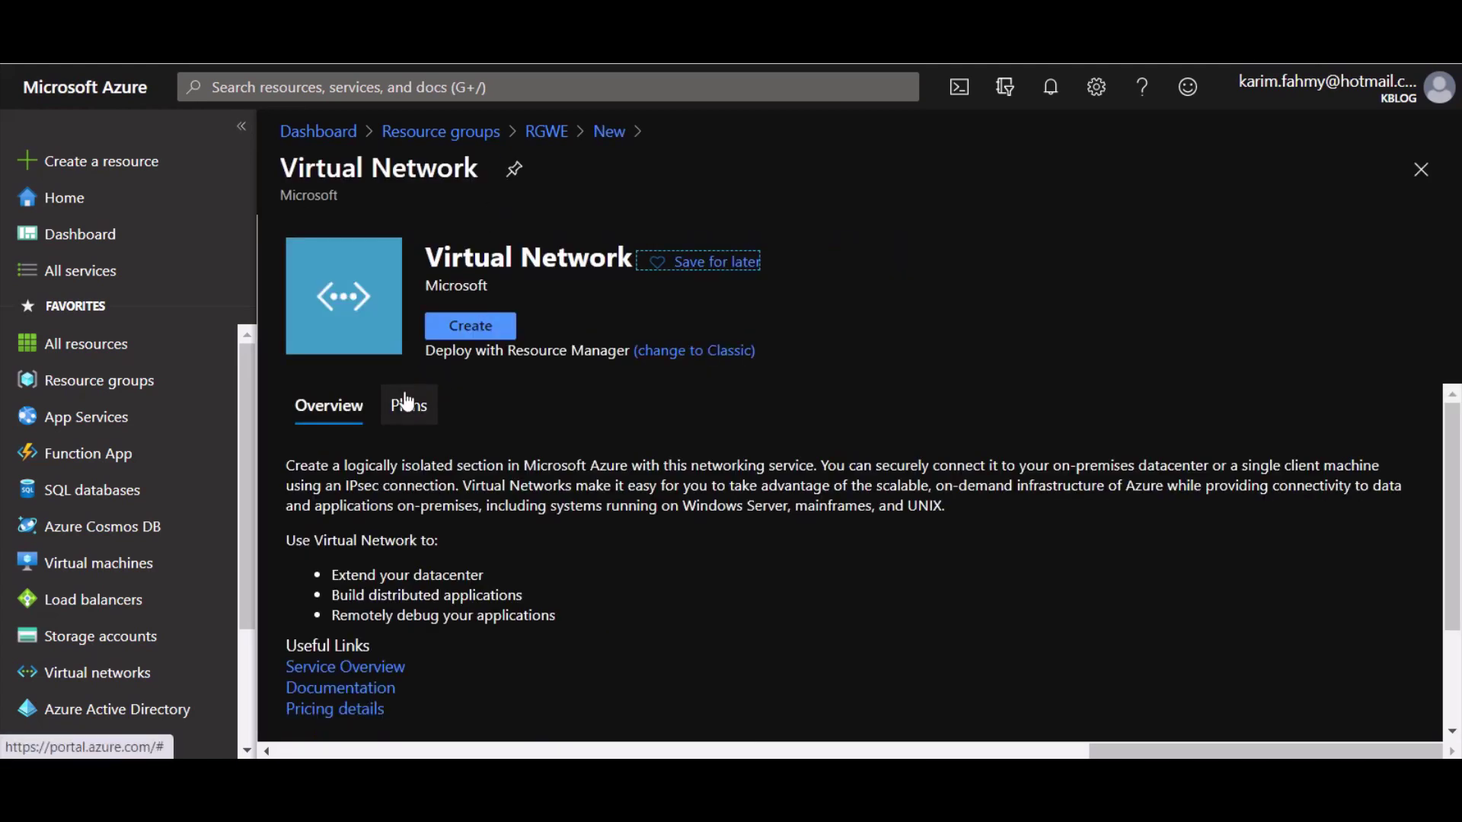
click(452, 326)
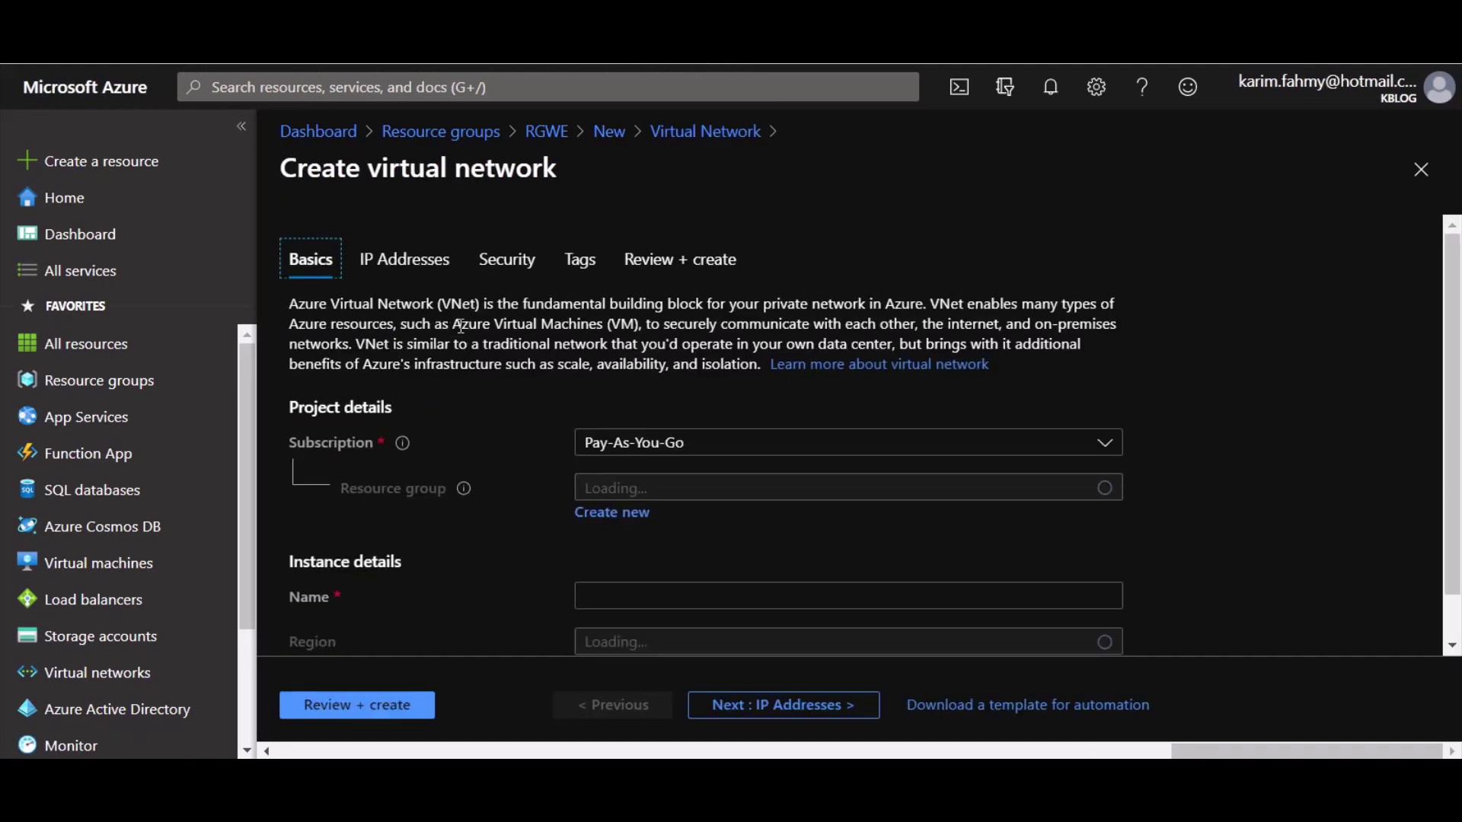
Check the available subscription and resource group choices, keeping Pay-As-You-Go and RGWE selected
scroll(441, 347, down, 1)
scroll(442, 347, up, 1)
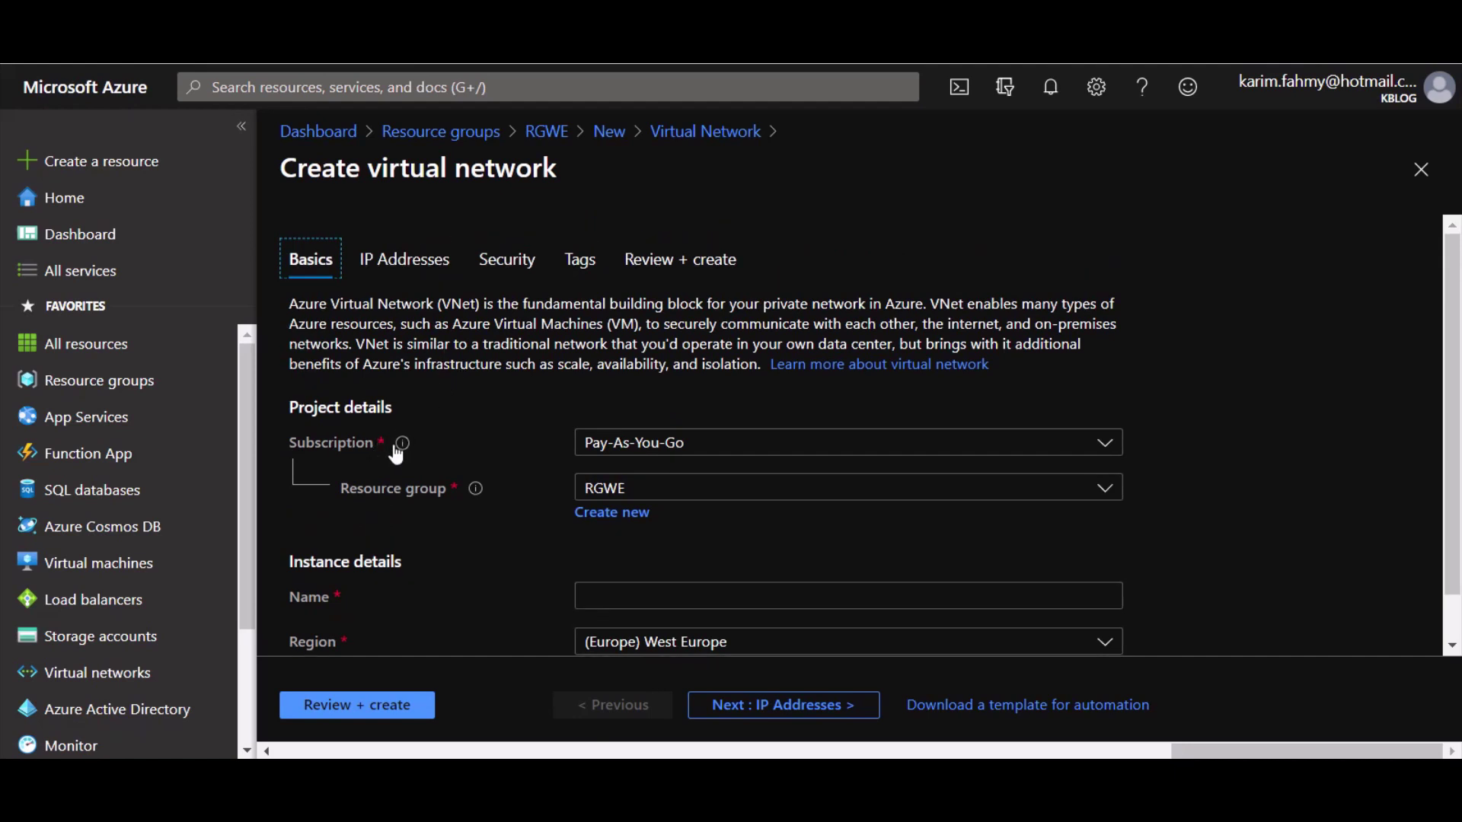
click(712, 460)
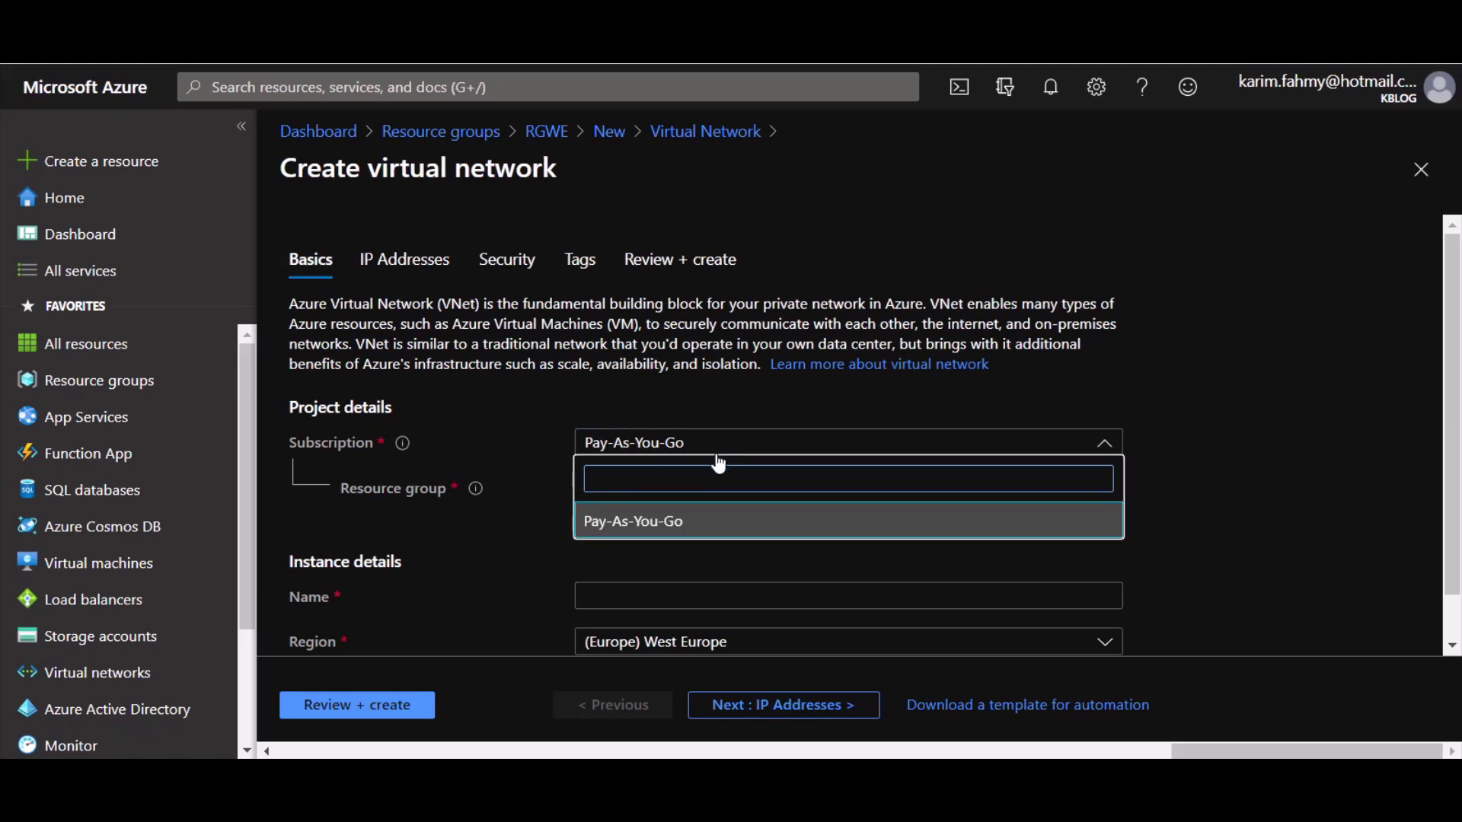
click(684, 454)
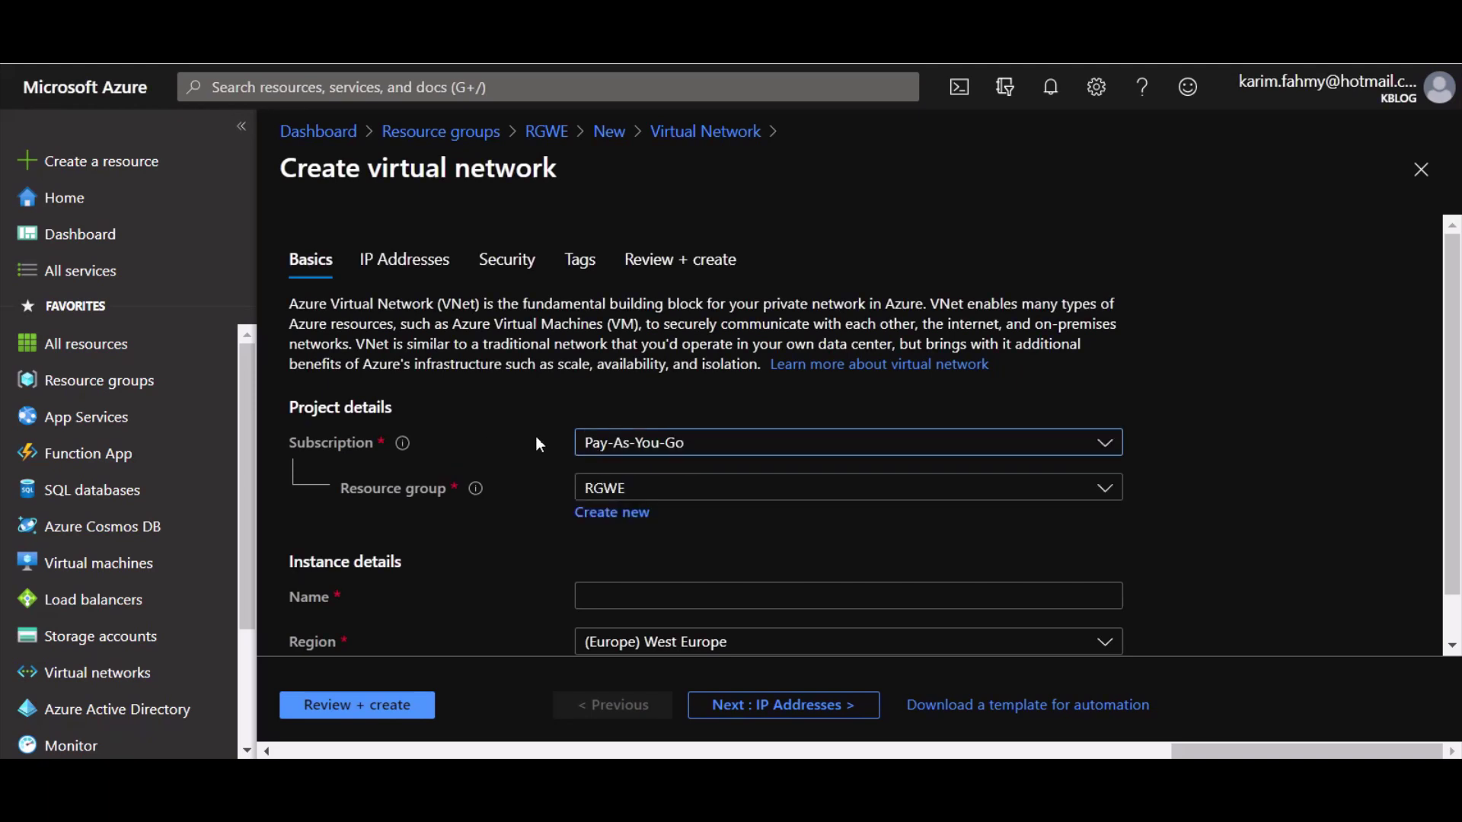
click(661, 453)
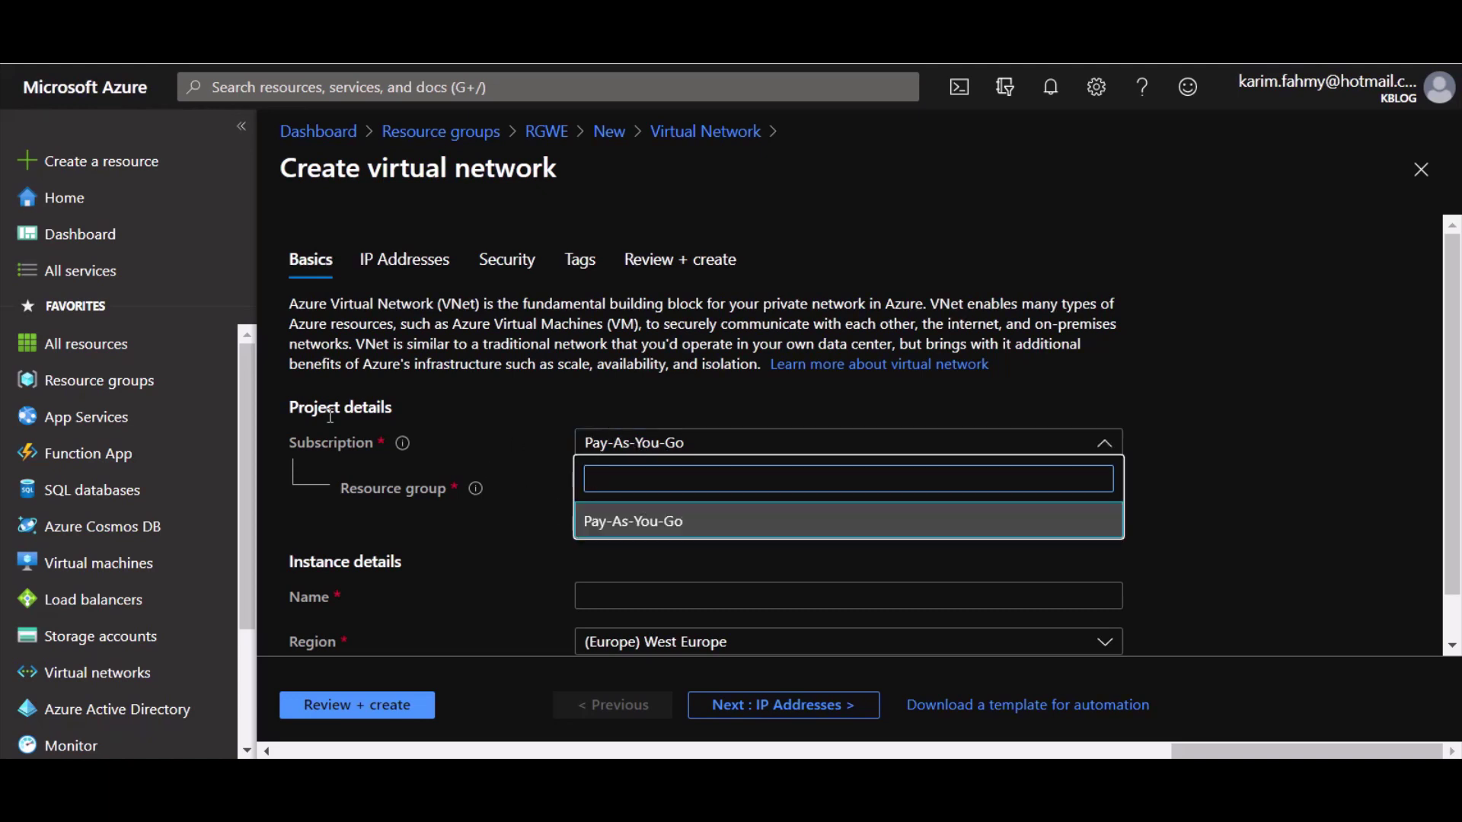
mouse_move(436, 429)
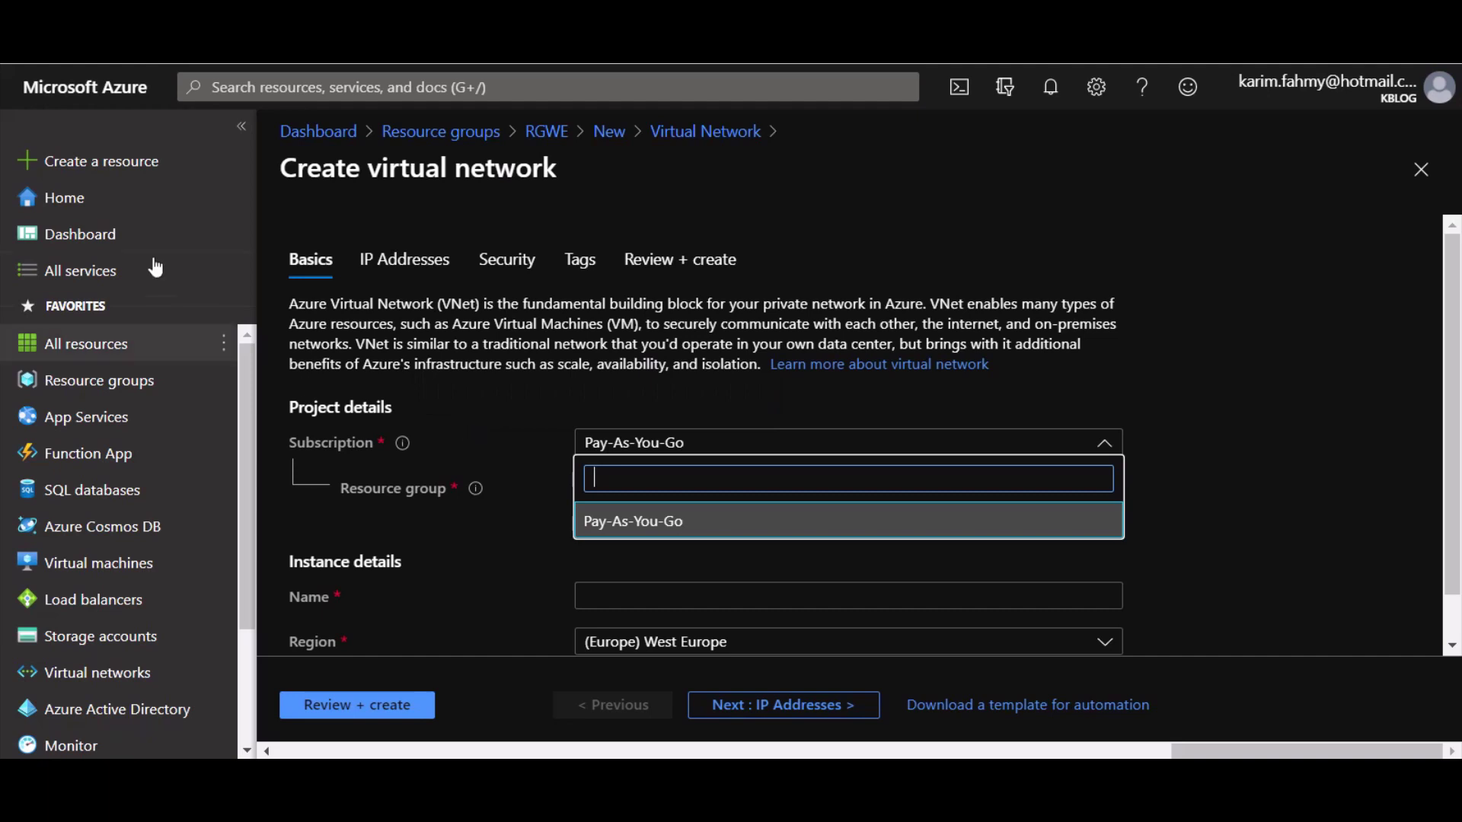
click(1101, 453)
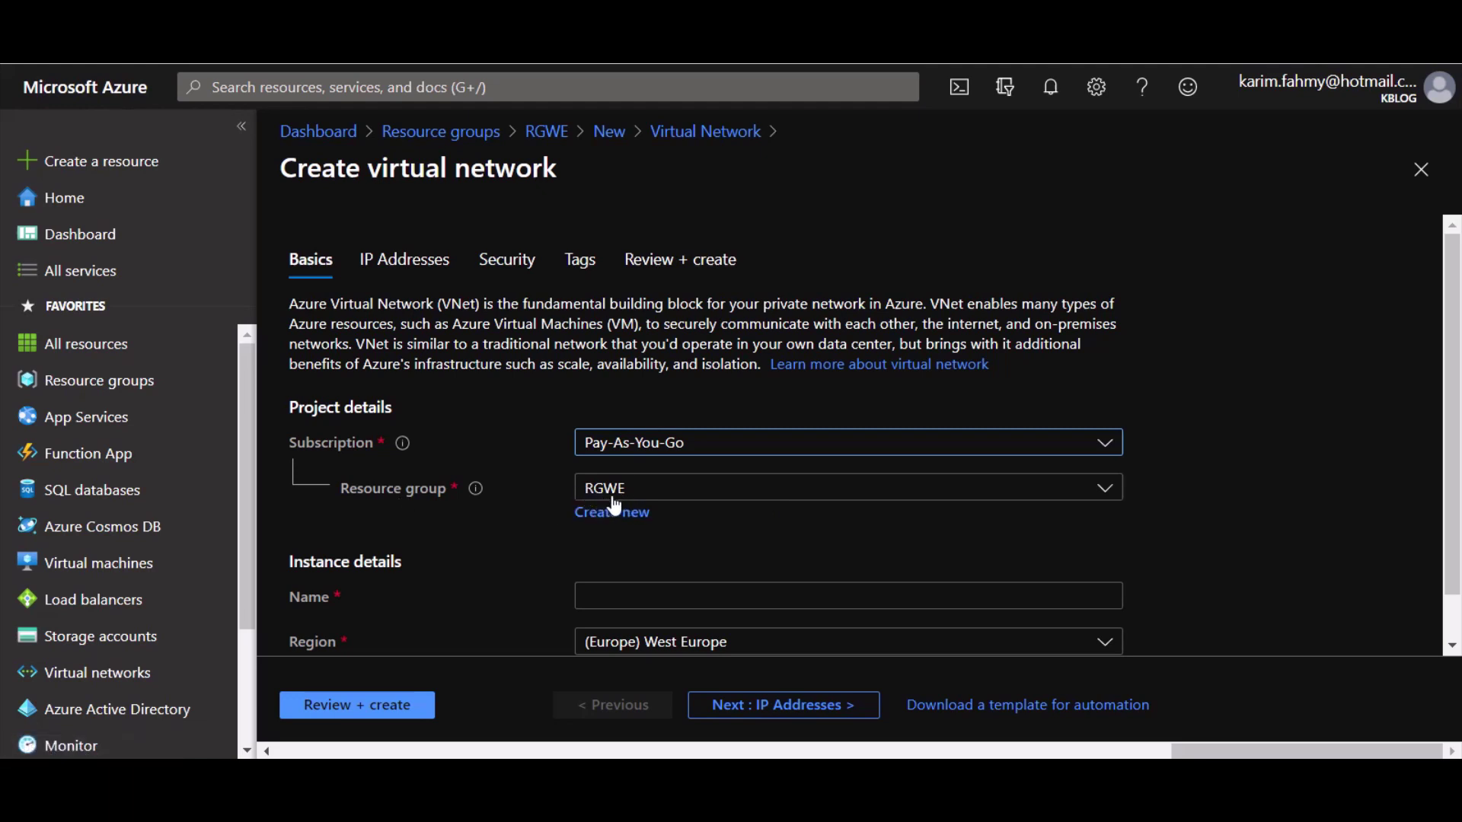
click(725, 503)
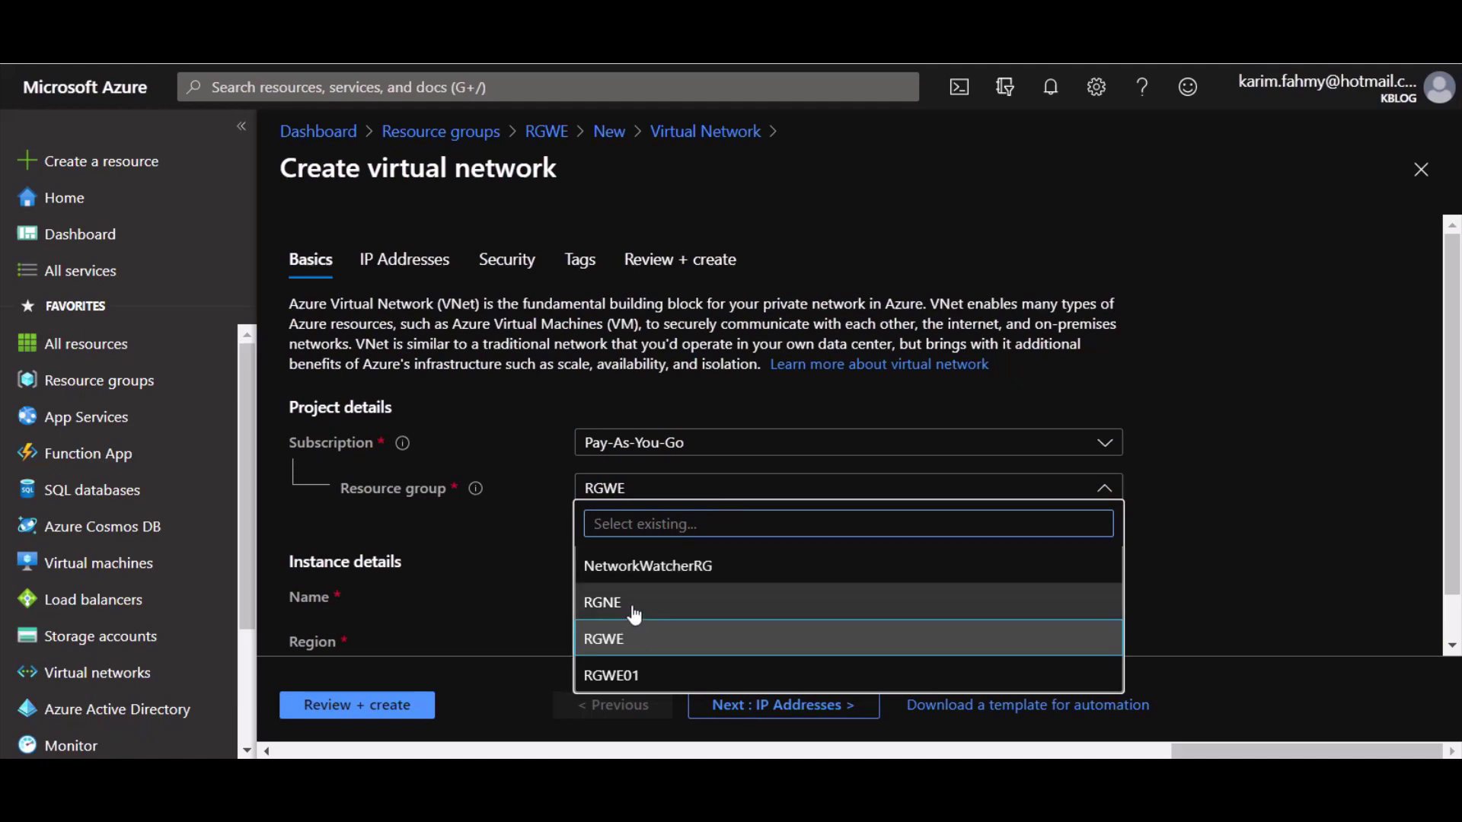
click(628, 497)
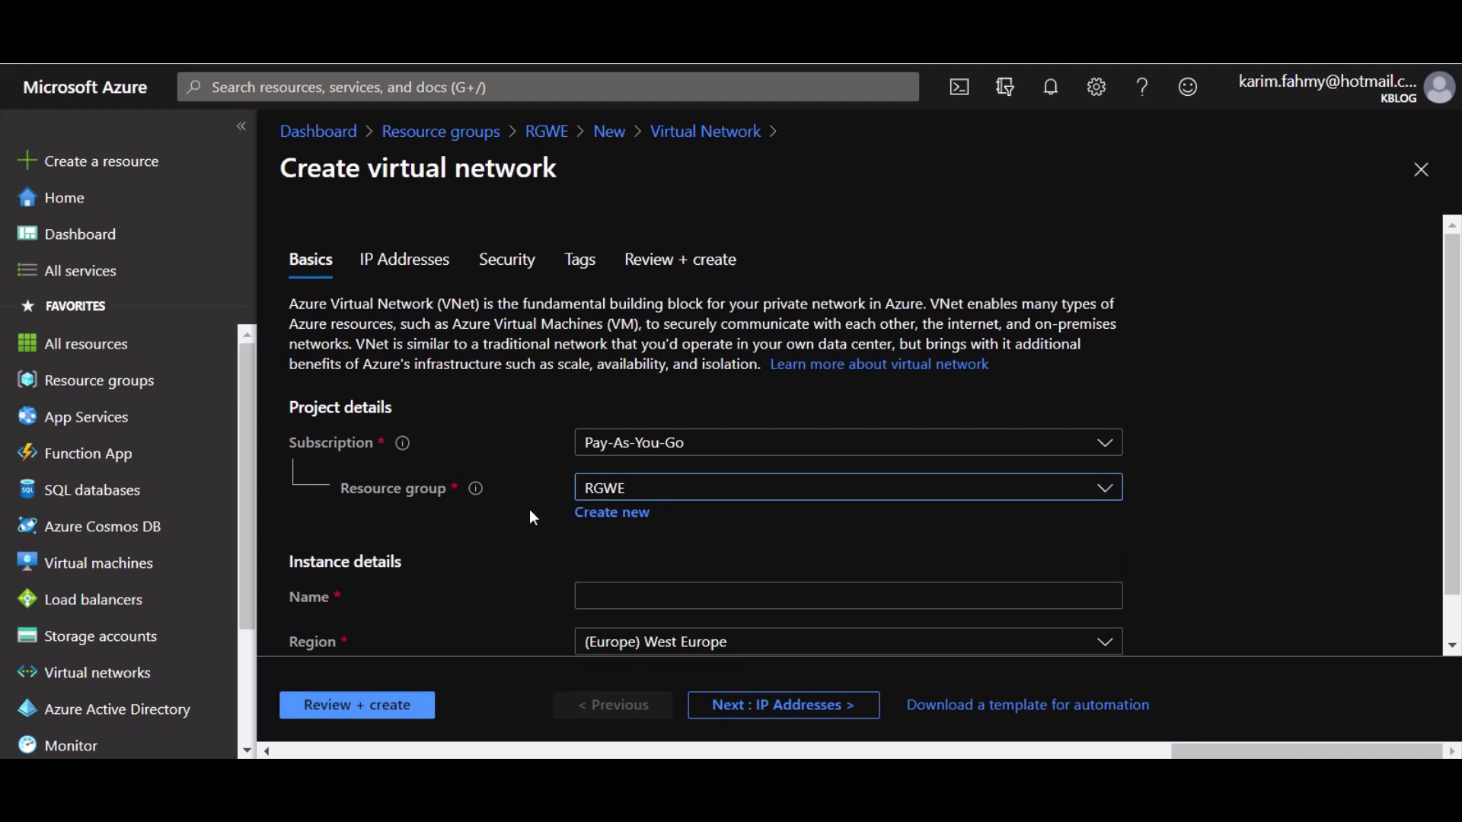
Name the virtual network VNETWE01 and proceed to its IP address settings
key(Tab)
key(Tab)
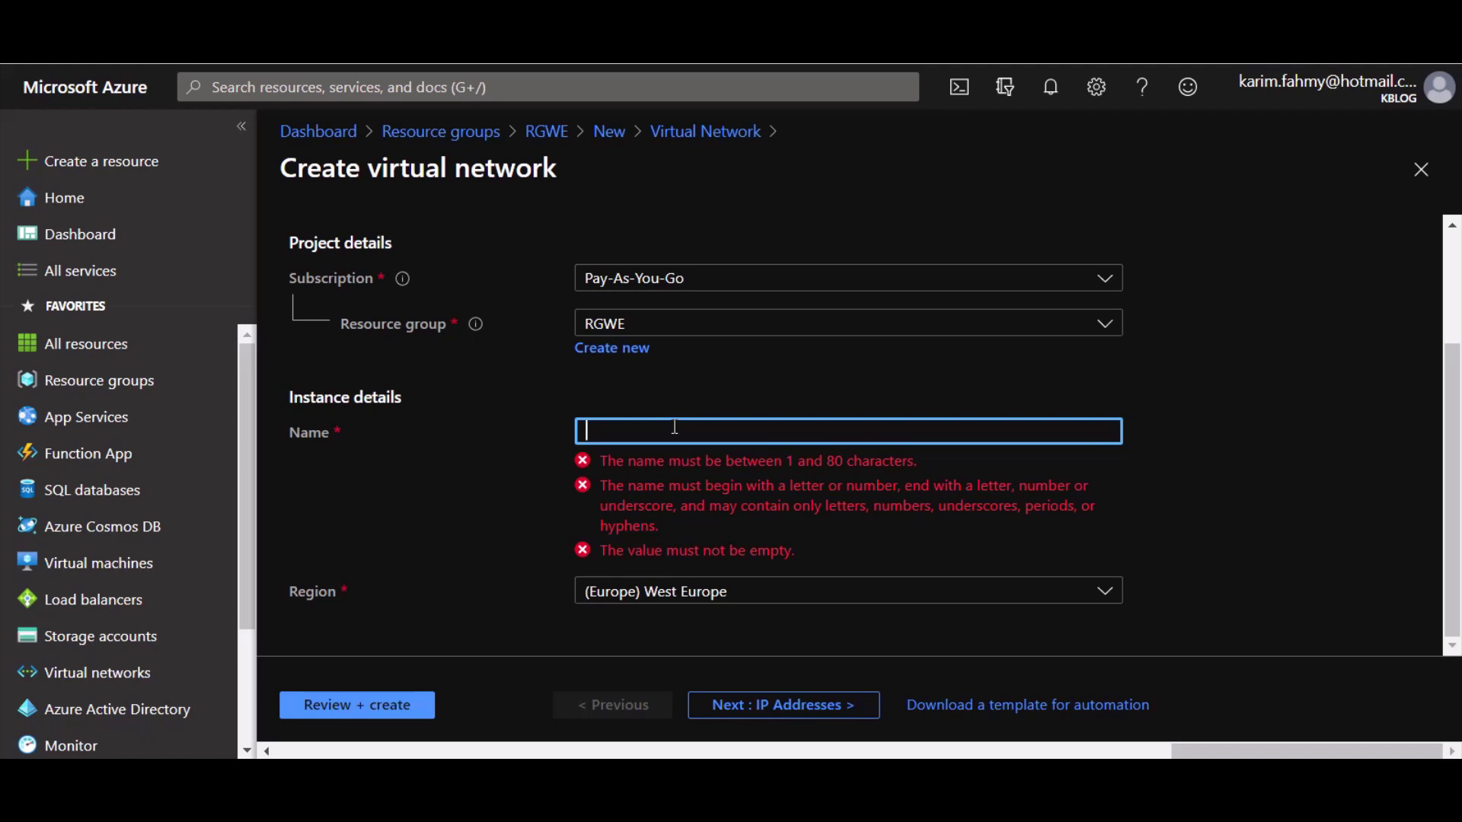
text(VNETWE)
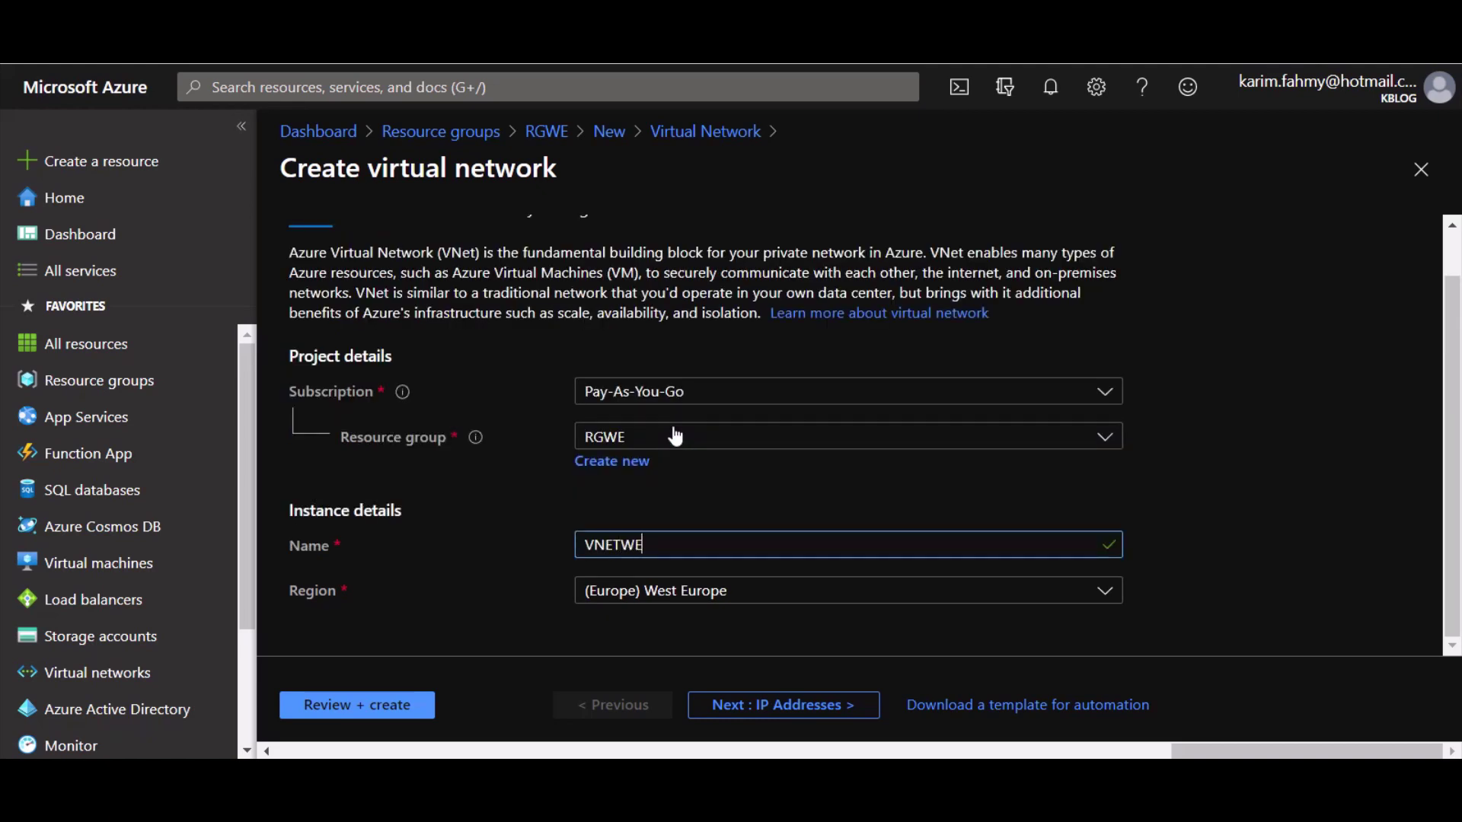
text(01)
click(775, 707)
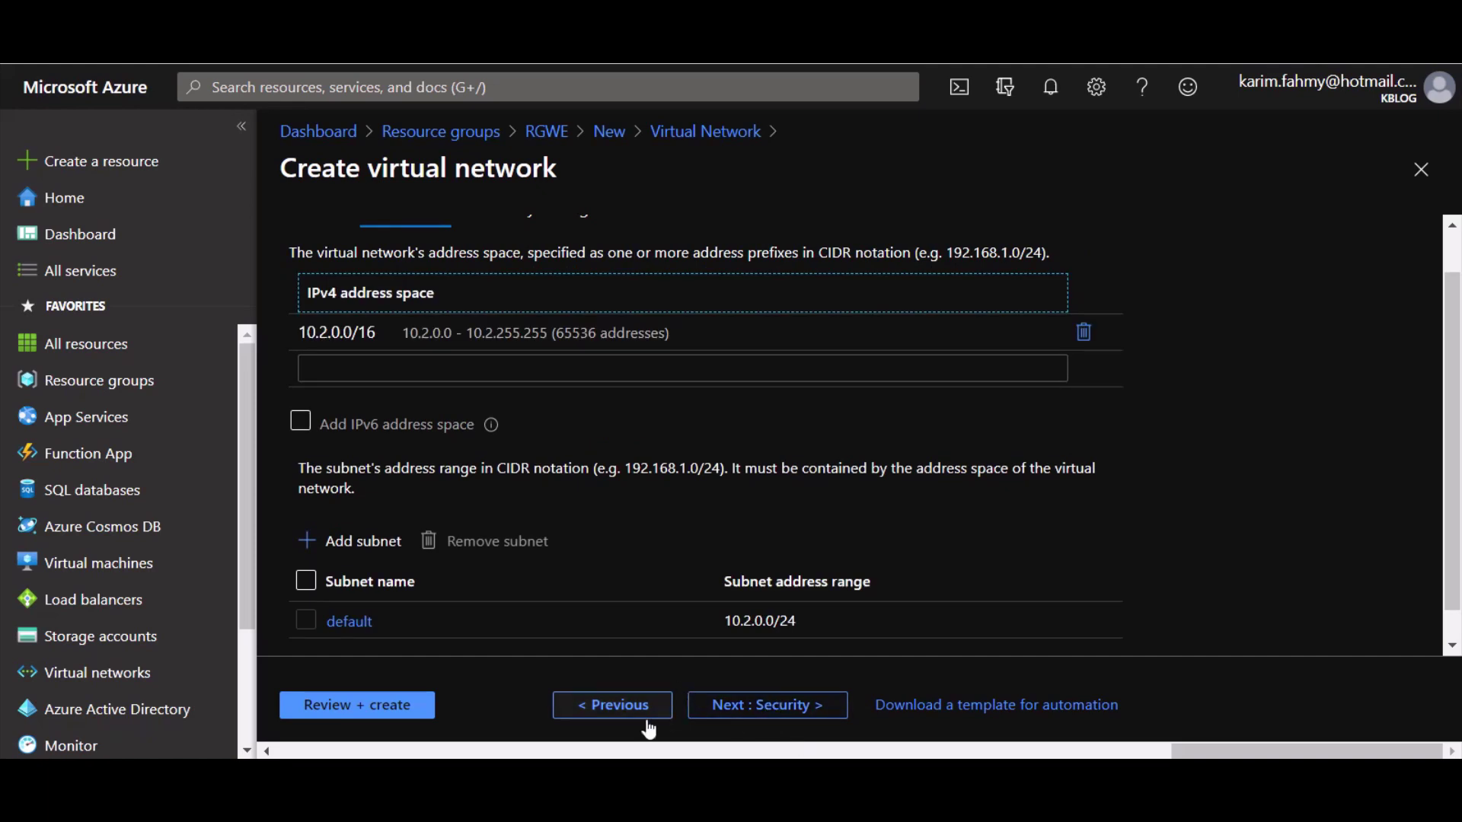
Review the proposed IPv4 address space and the default subnet's address range
click(399, 340)
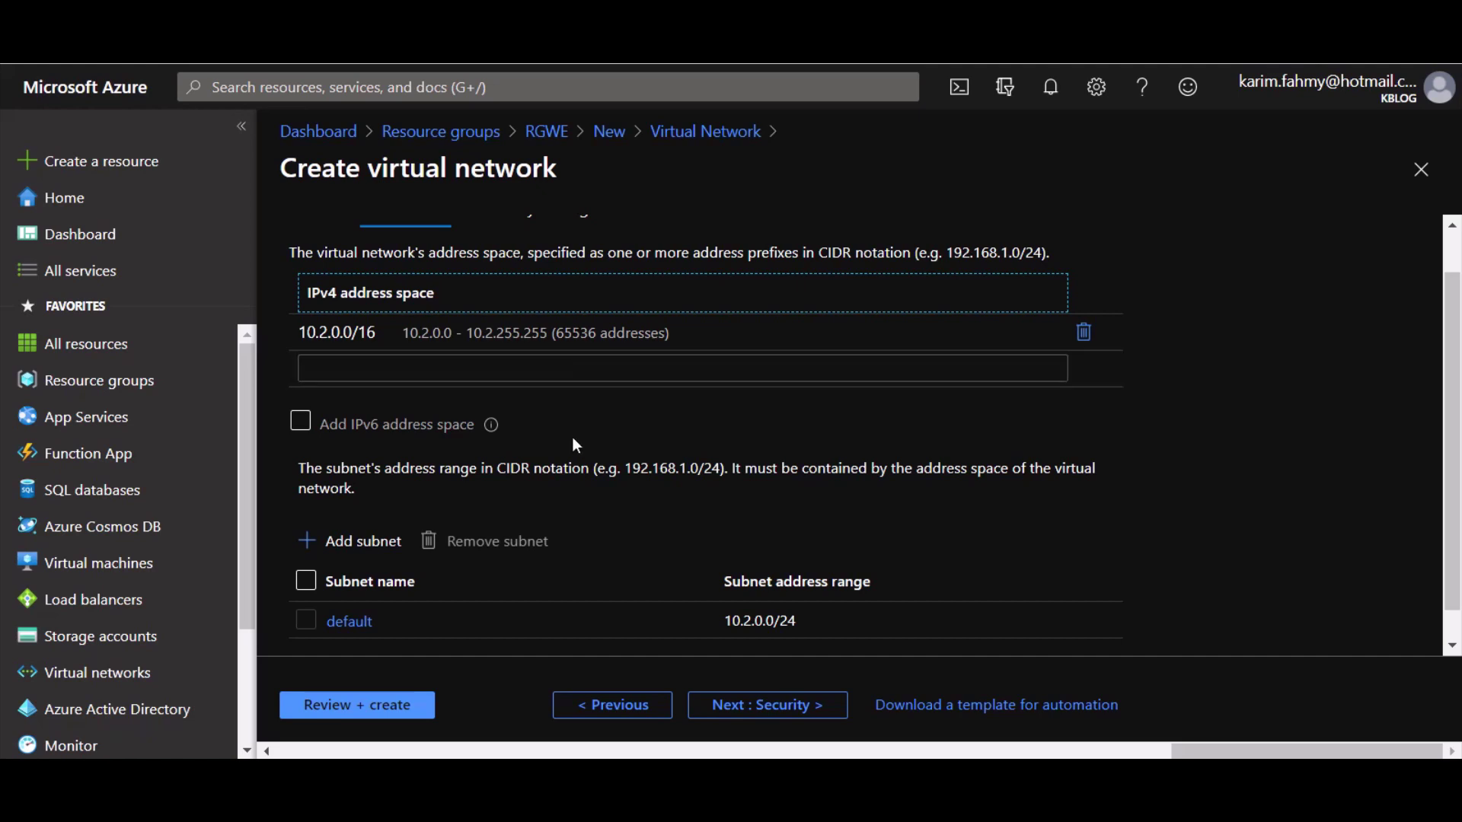
scroll(577, 417, down, 1)
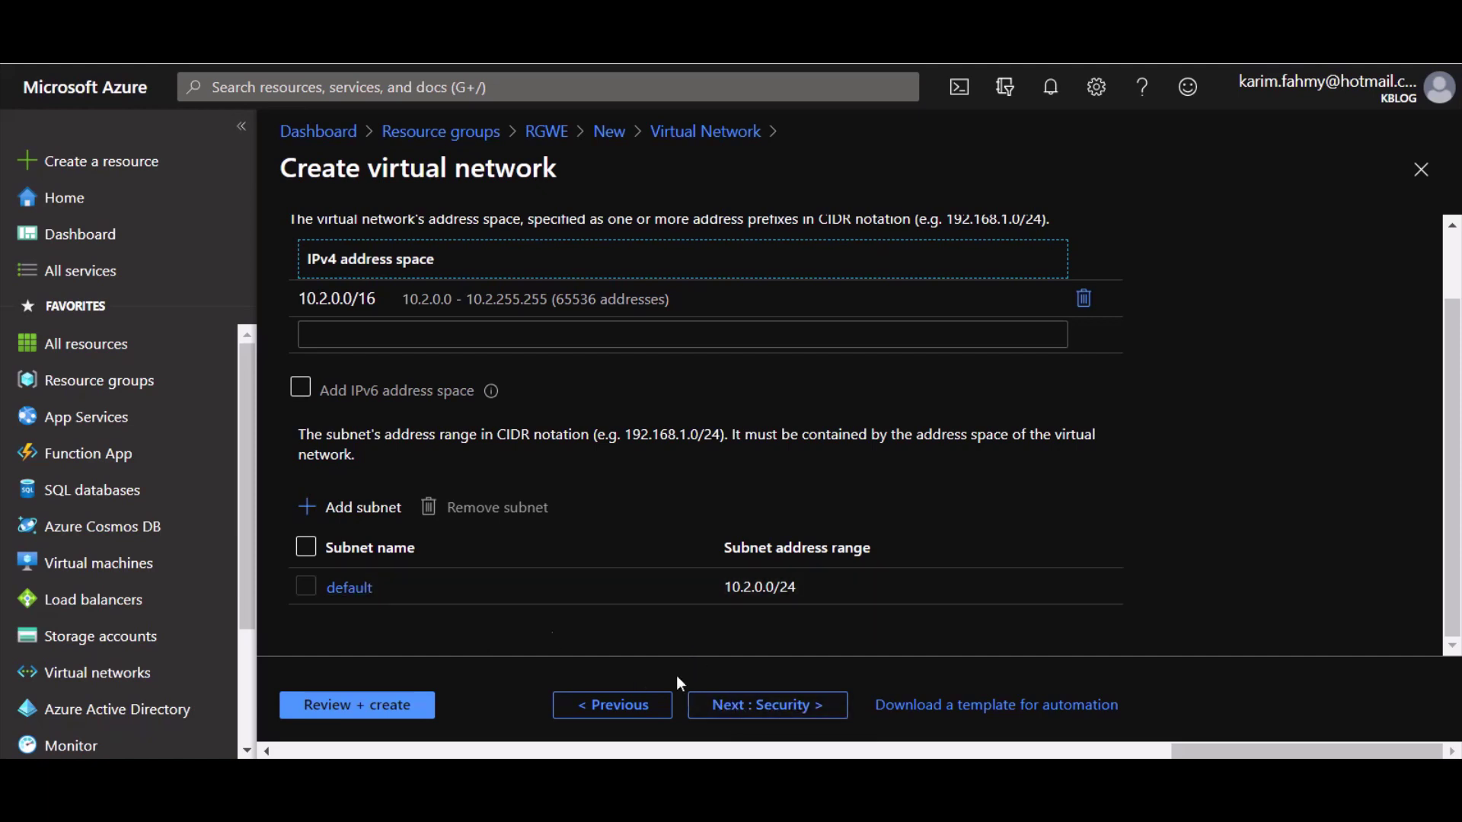
click(751, 708)
click(619, 708)
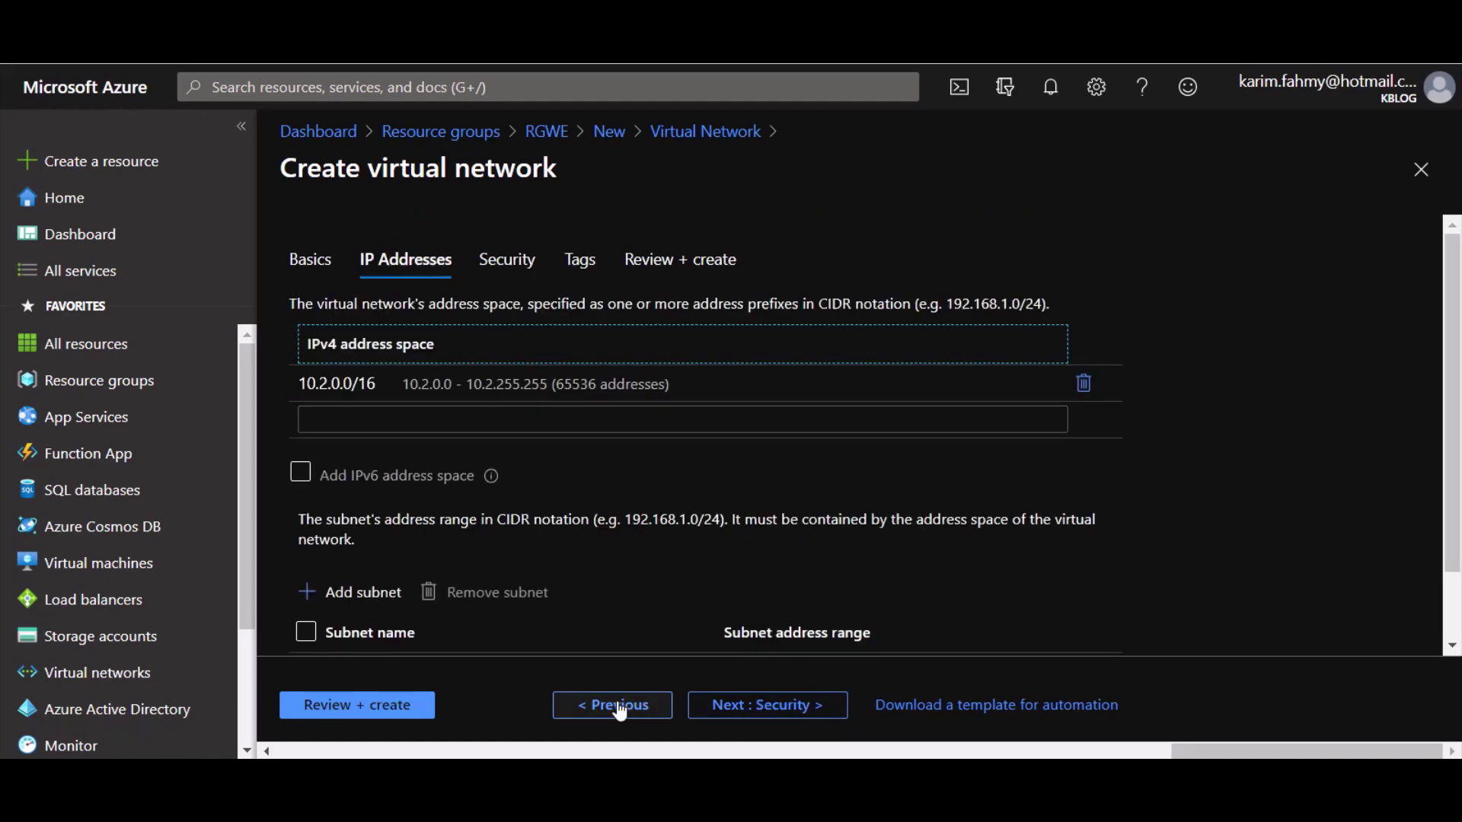
scroll(496, 604, down, 2)
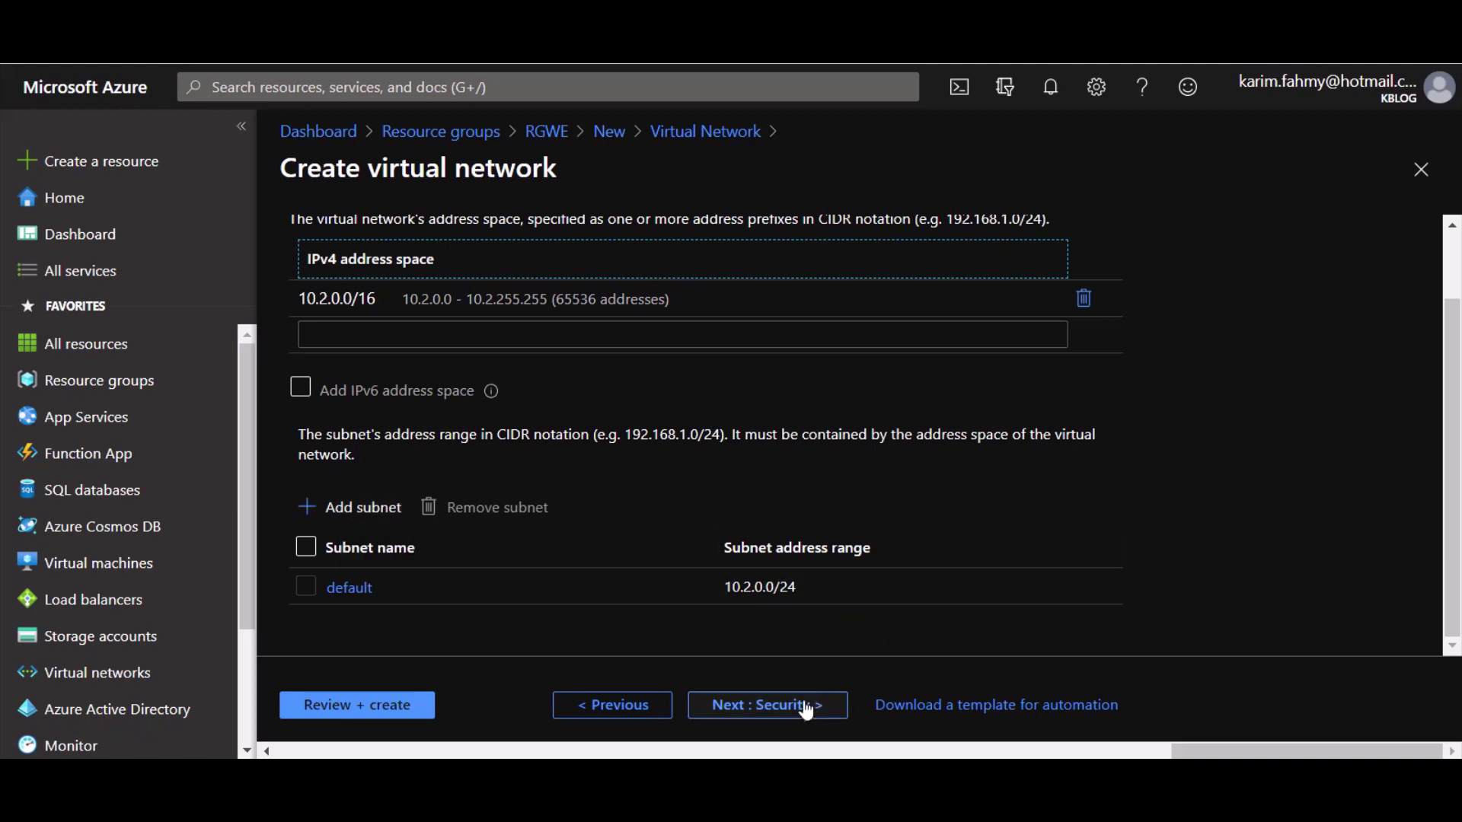
Keep the default security settings, leave the tags empty, and create the virtual network after reviewing its summary
click(777, 707)
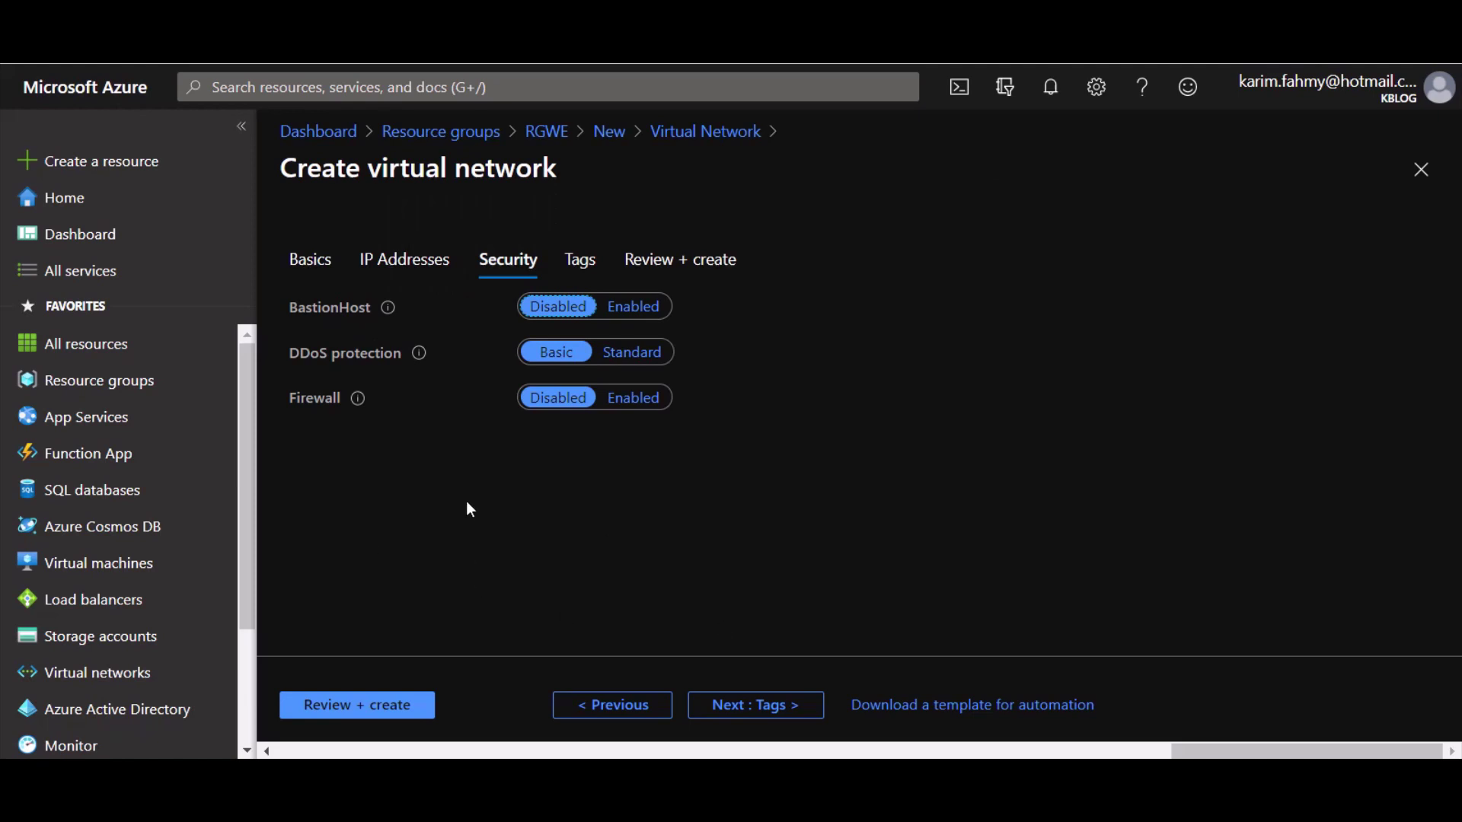
click(766, 702)
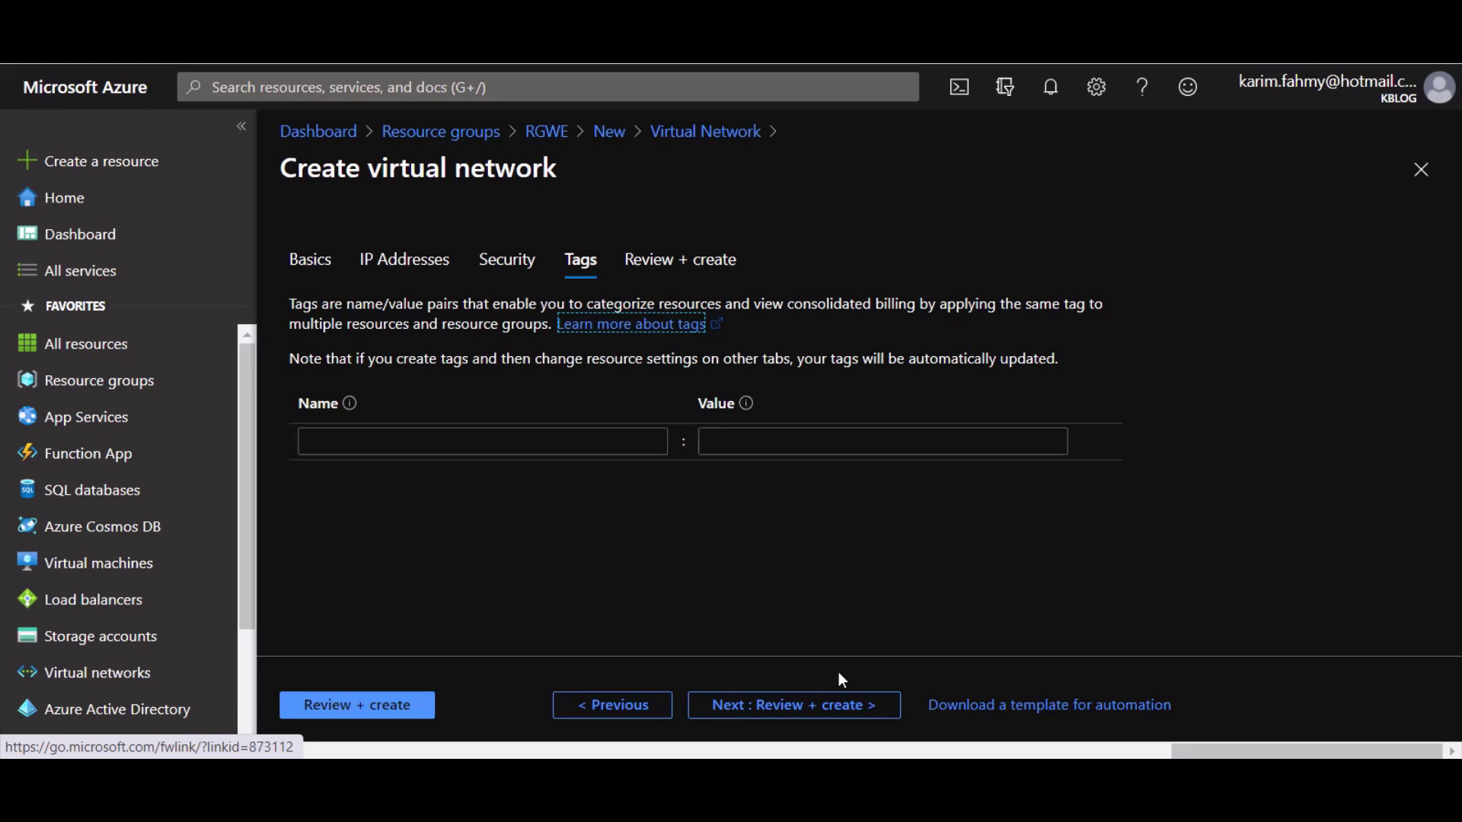
click(804, 705)
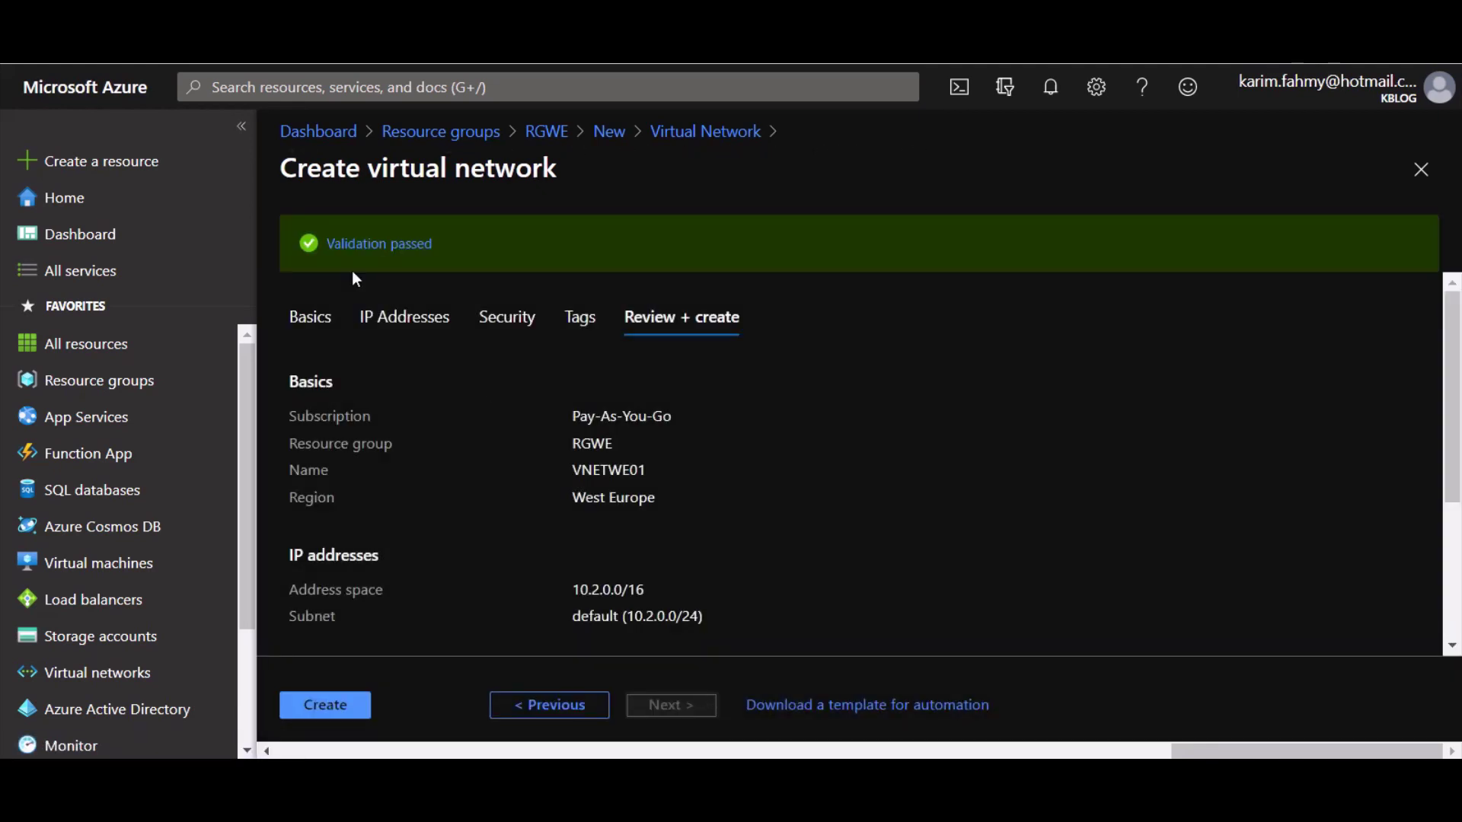
scroll(584, 514, down, 3)
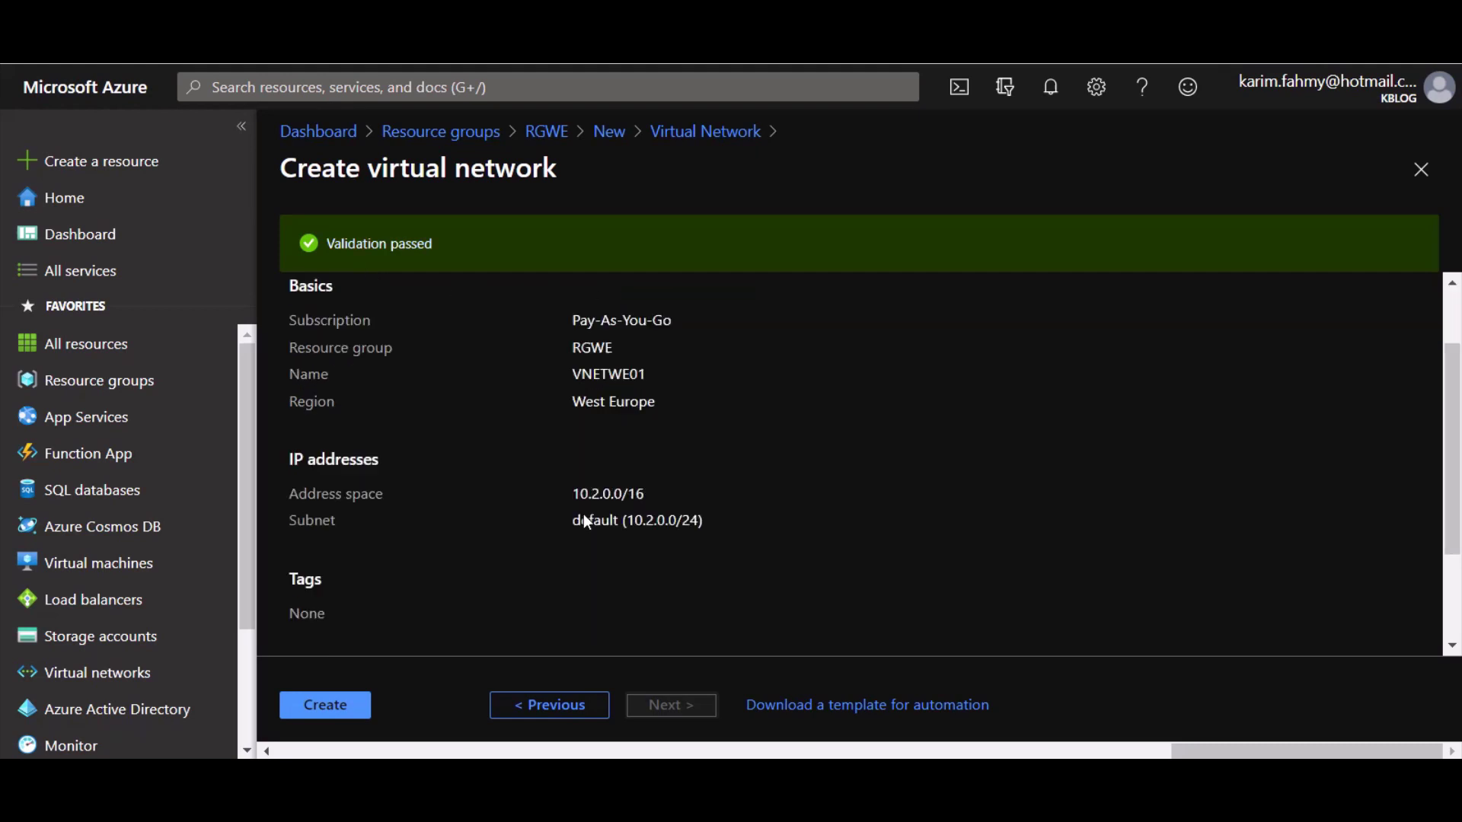
click(315, 715)
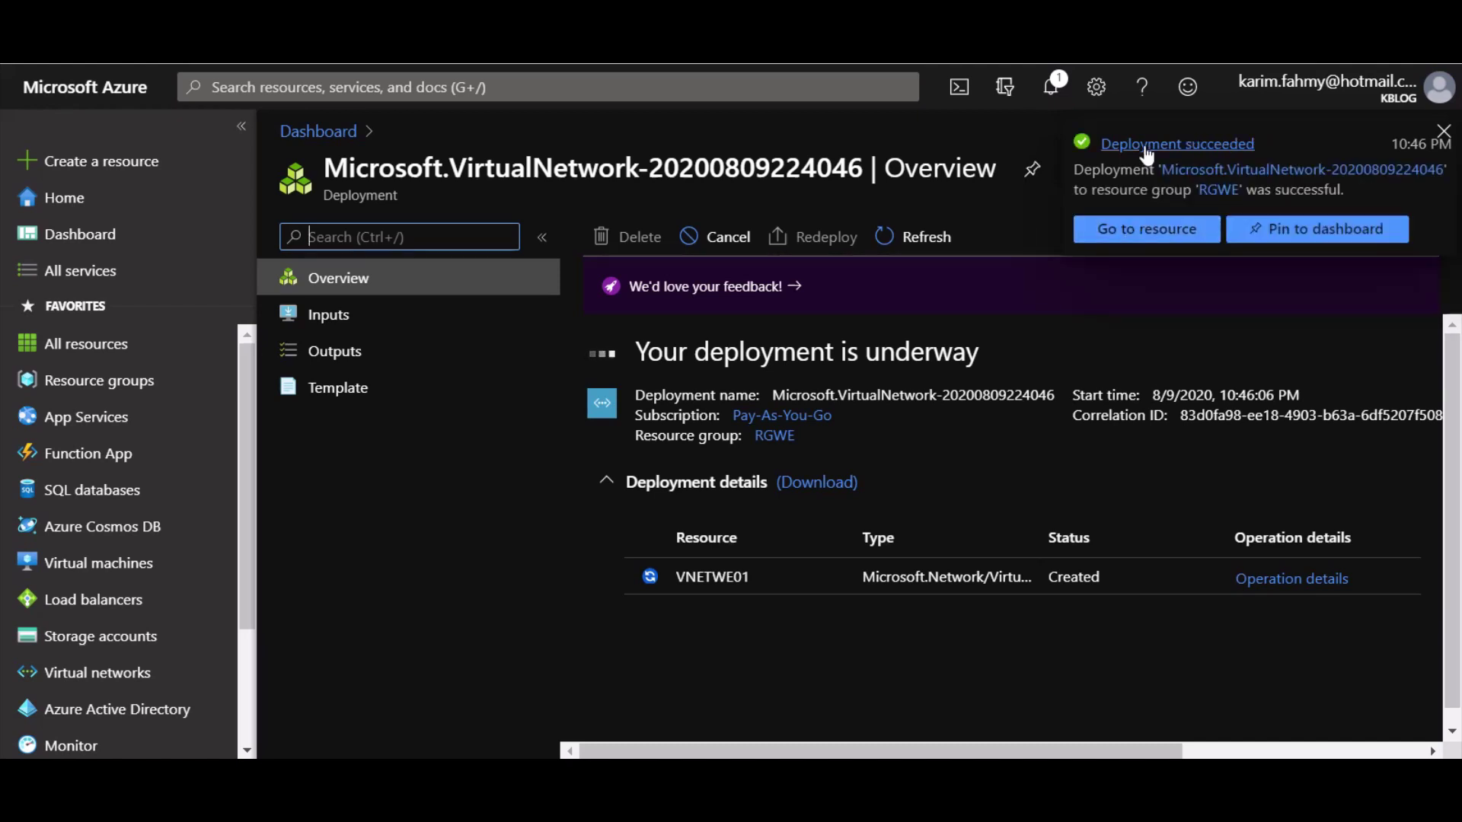
Open the deployed virtual network resource and examine its name and address space in the overview
click(1143, 237)
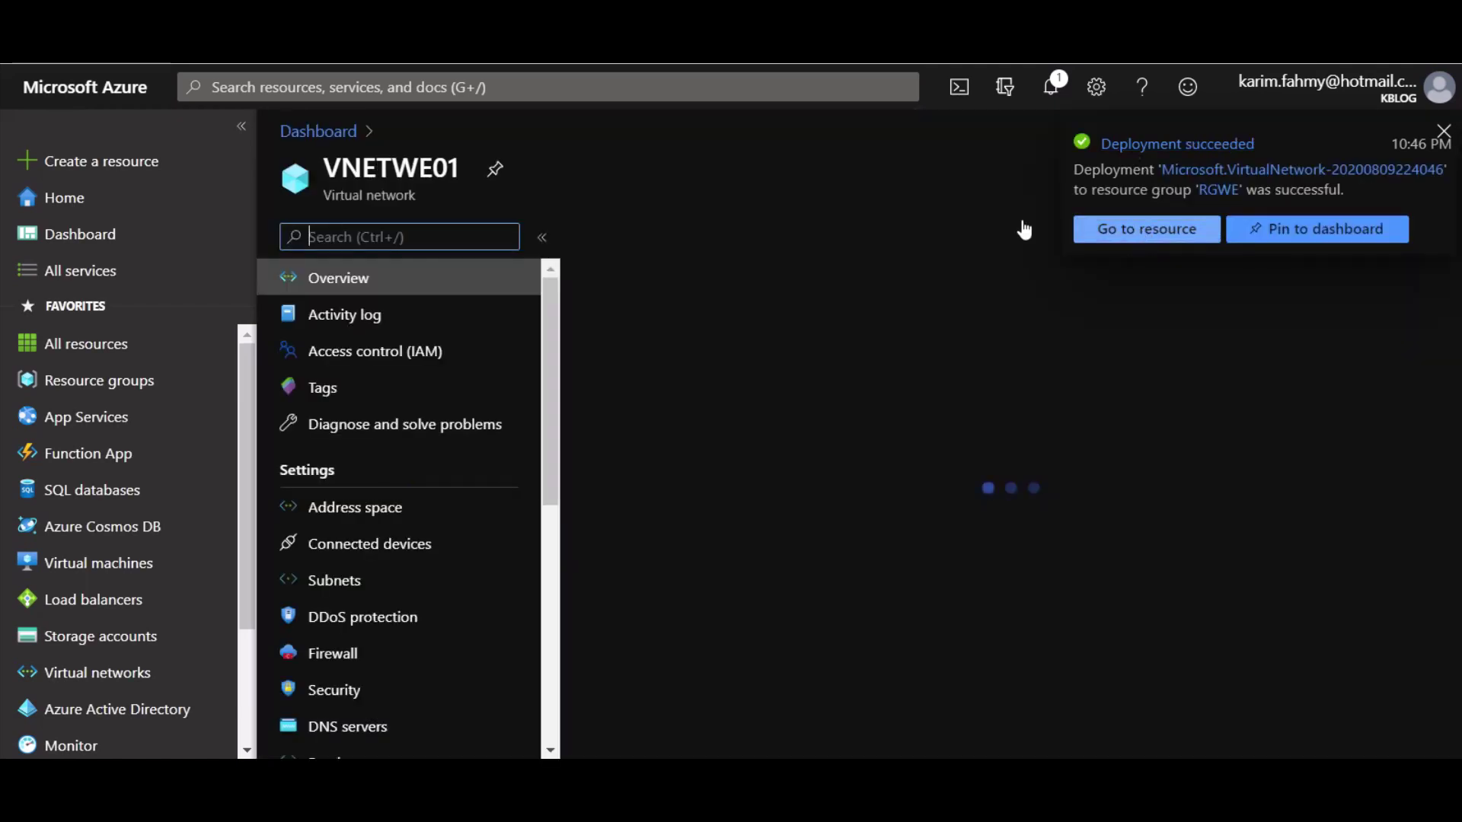
drag(331, 164, 434, 166)
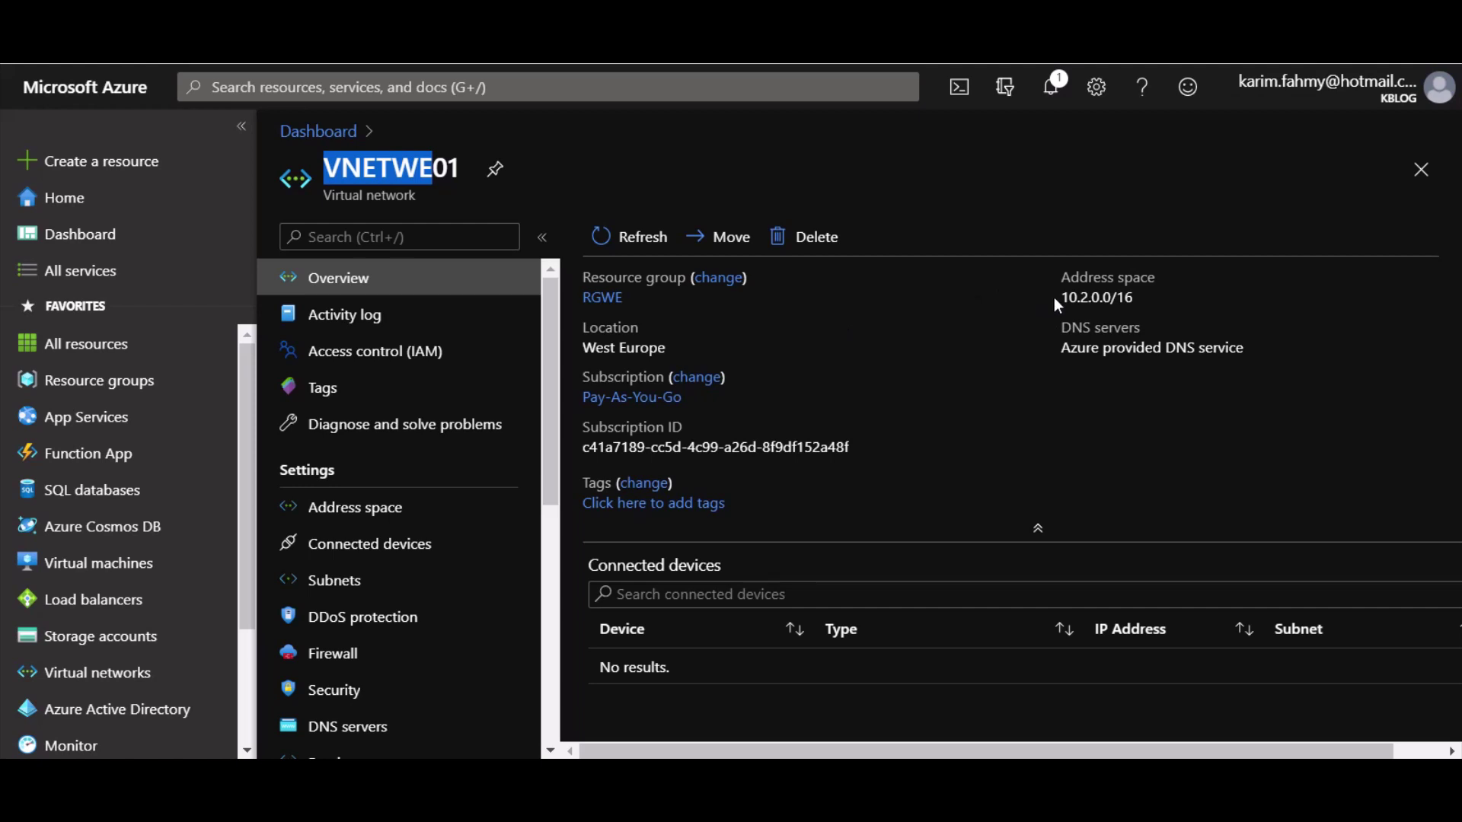
double_click(1081, 296)
click(1084, 293)
double_click(1084, 293)
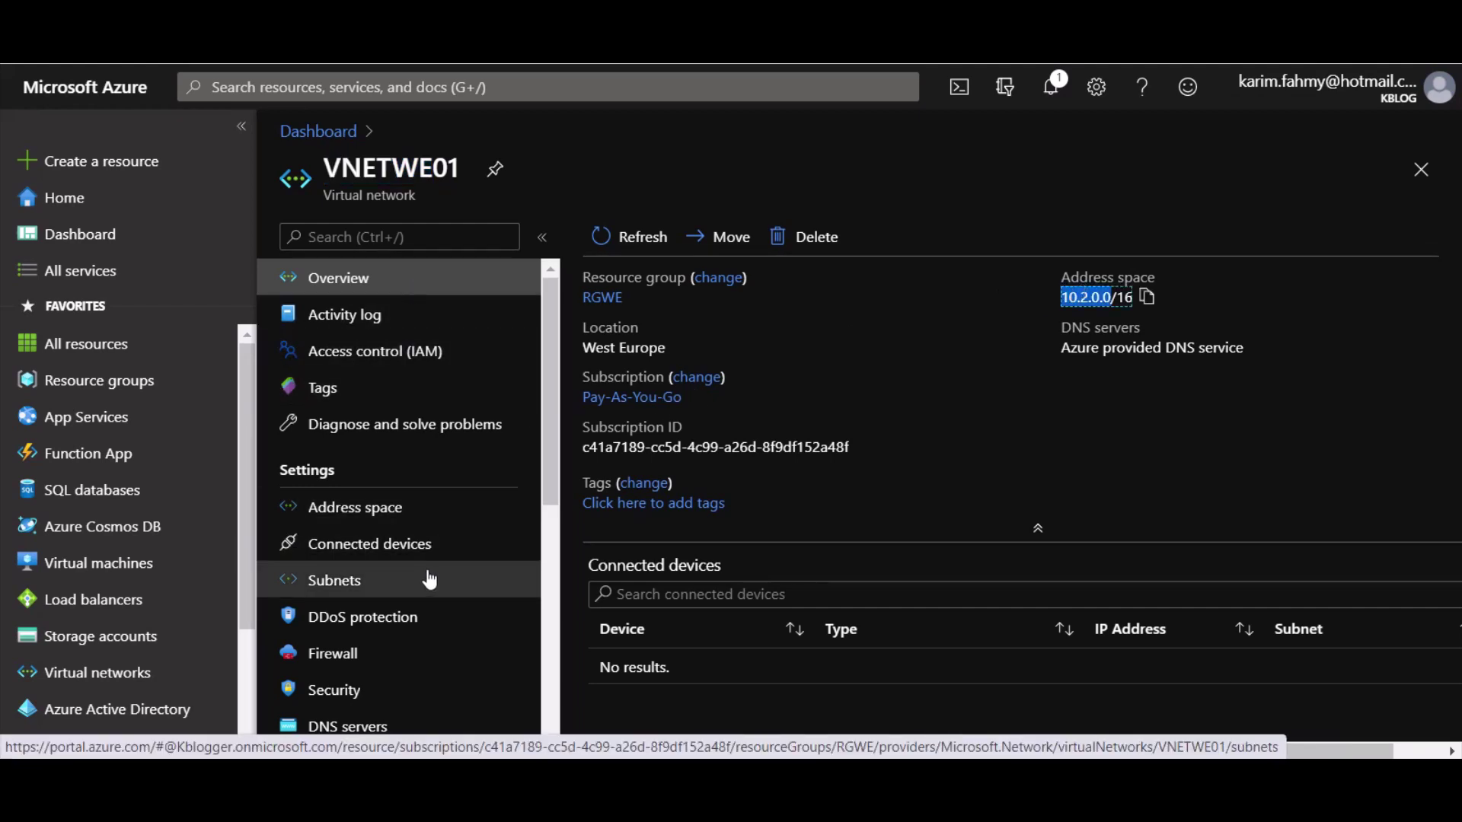
Examine VNETWE01's address space, connected devices and subnets, and look through its remaining settings categories
scroll(402, 389, down, 2)
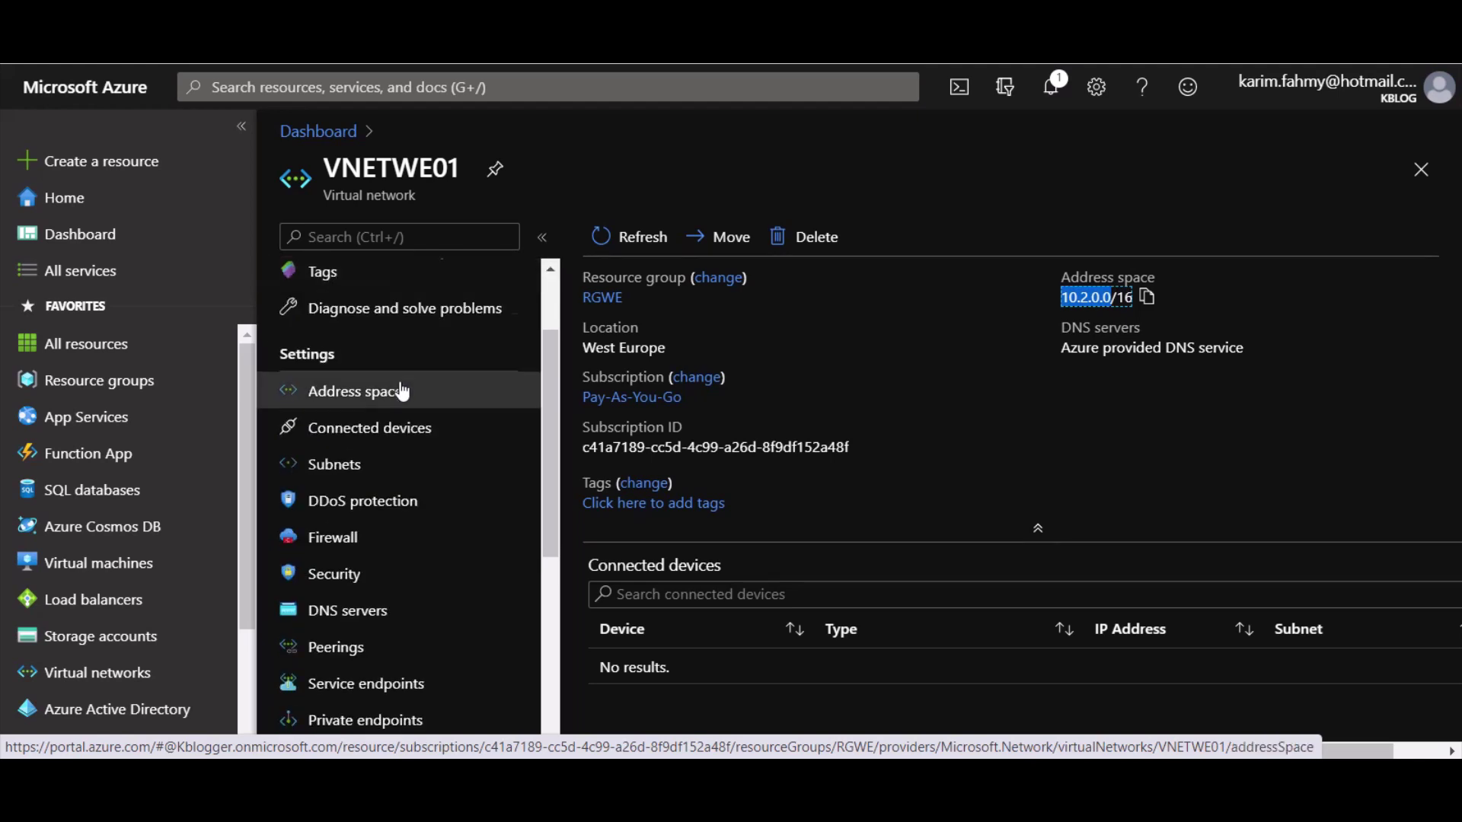
scroll(434, 576, down, 2)
scroll(434, 571, up, 4)
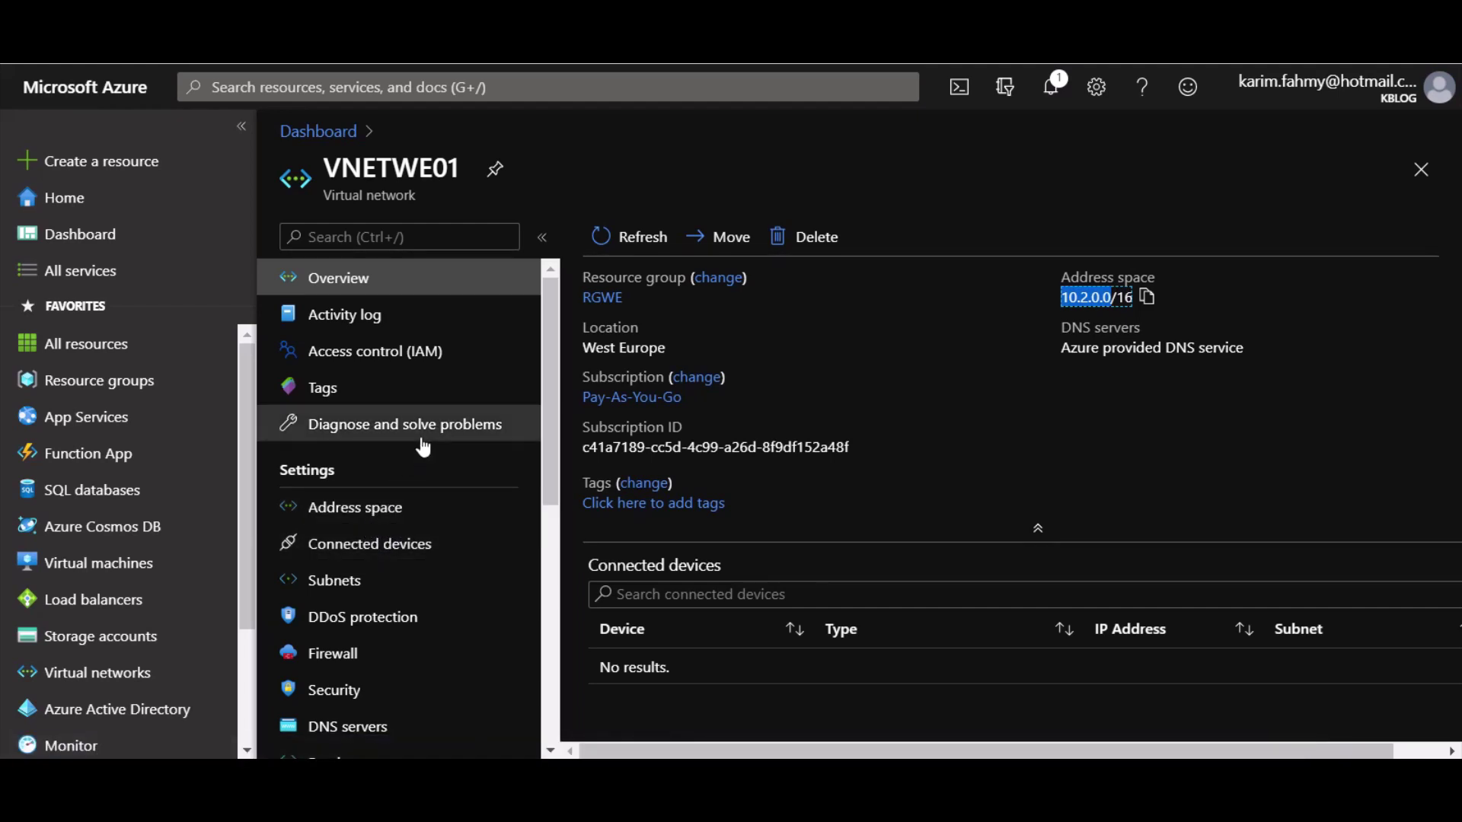
click(346, 516)
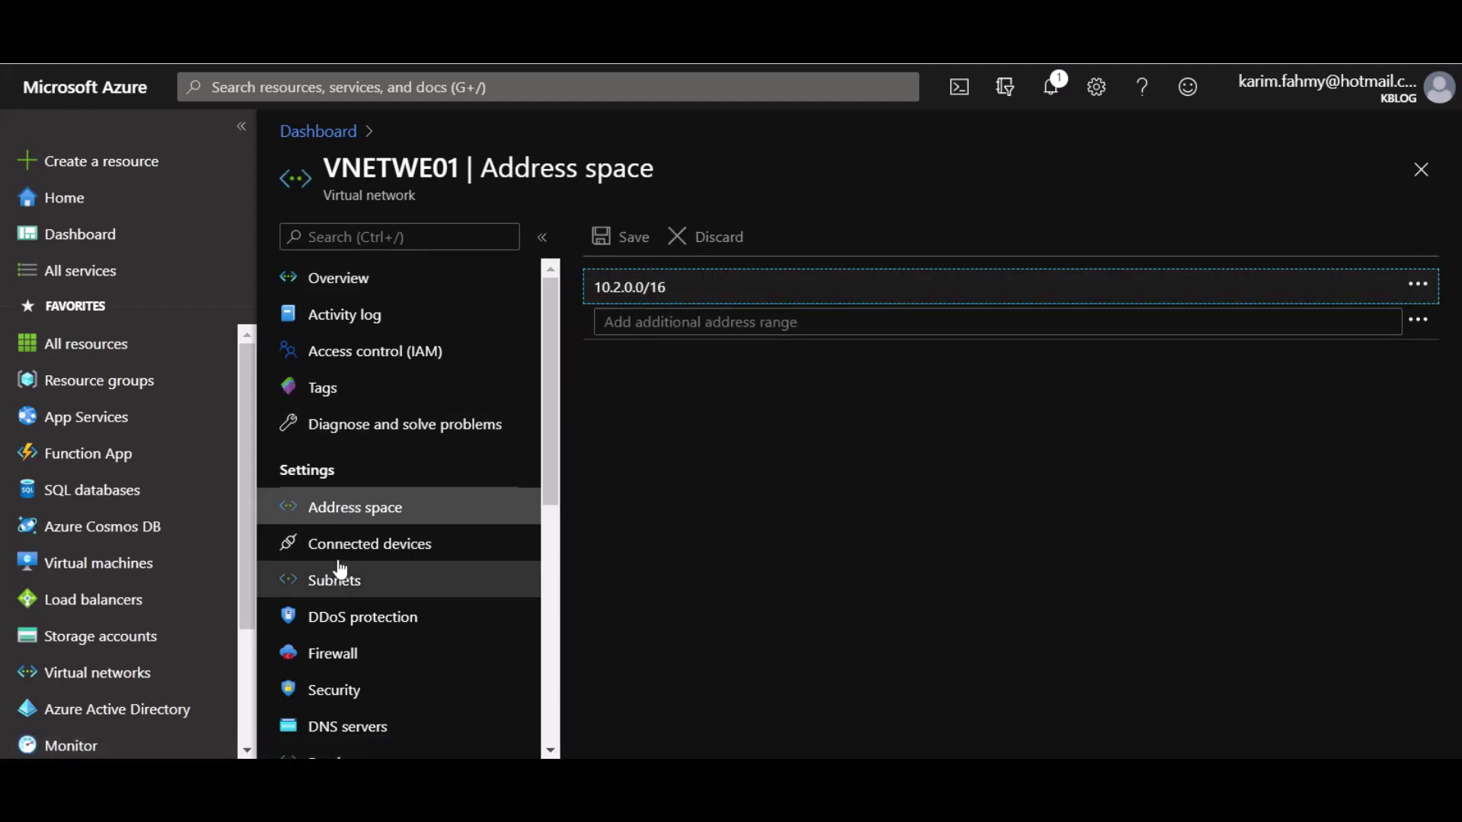
click(360, 550)
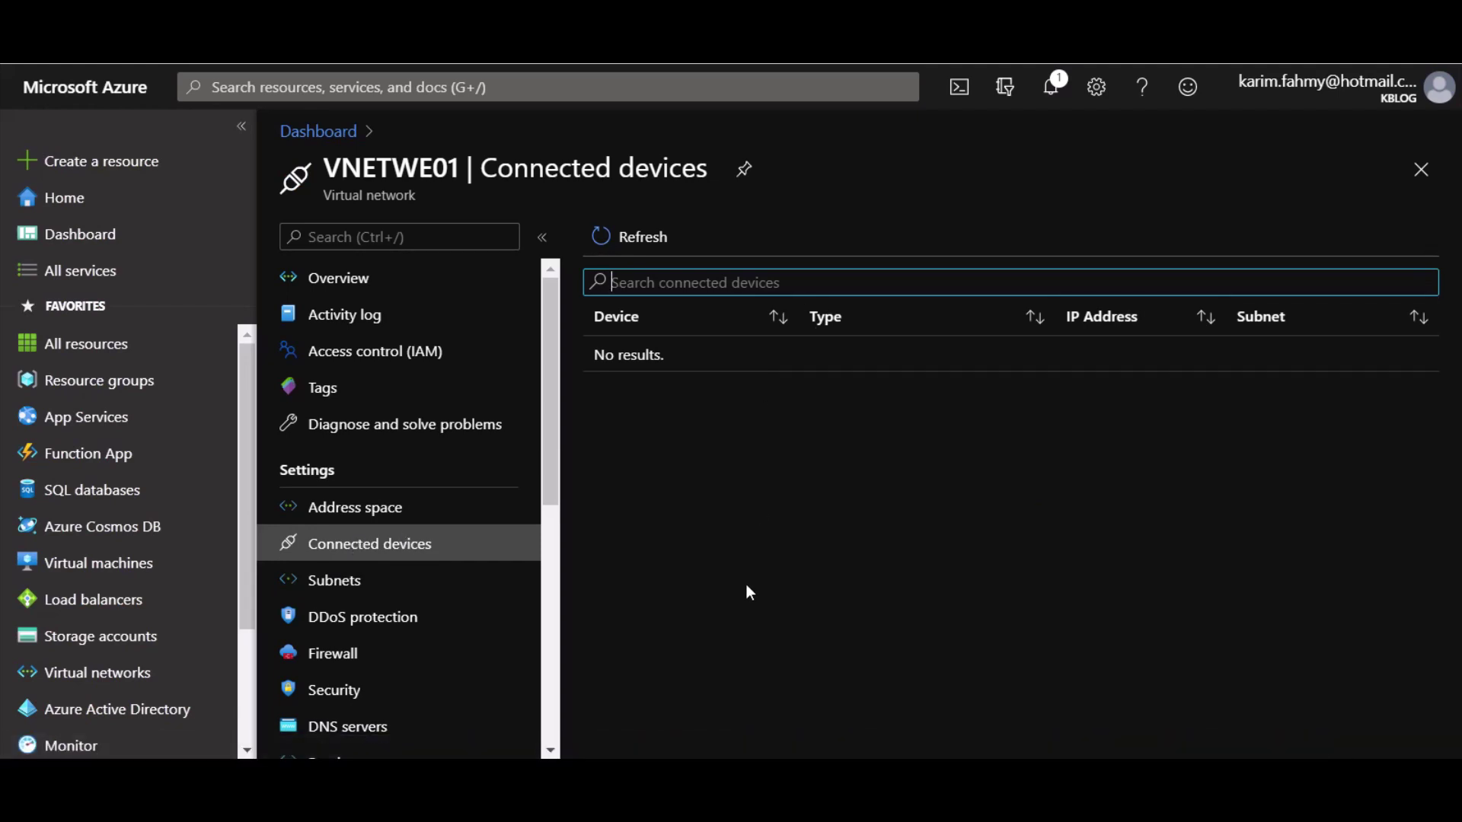
click(401, 583)
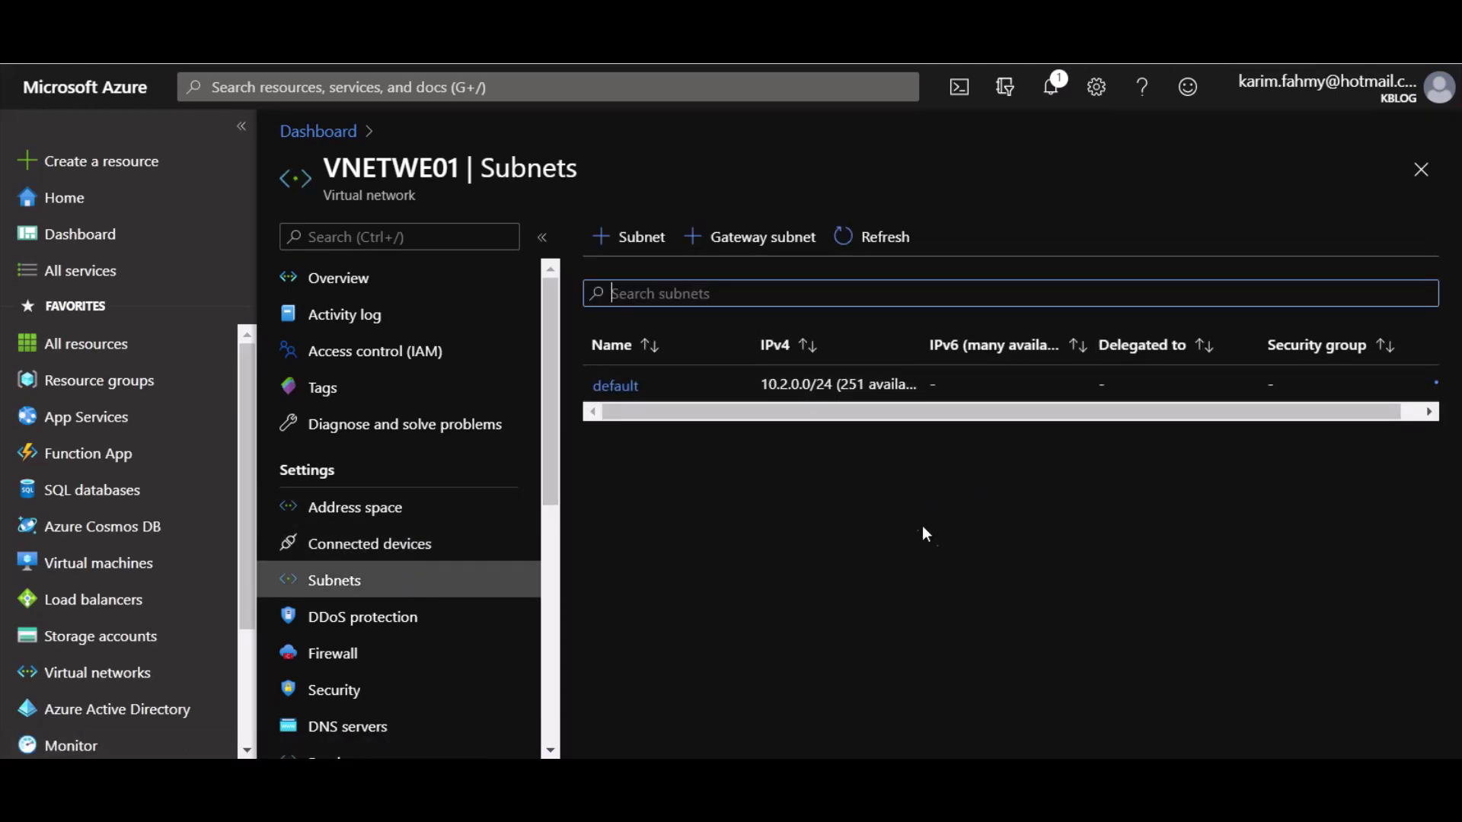
scroll(407, 586, down, 3)
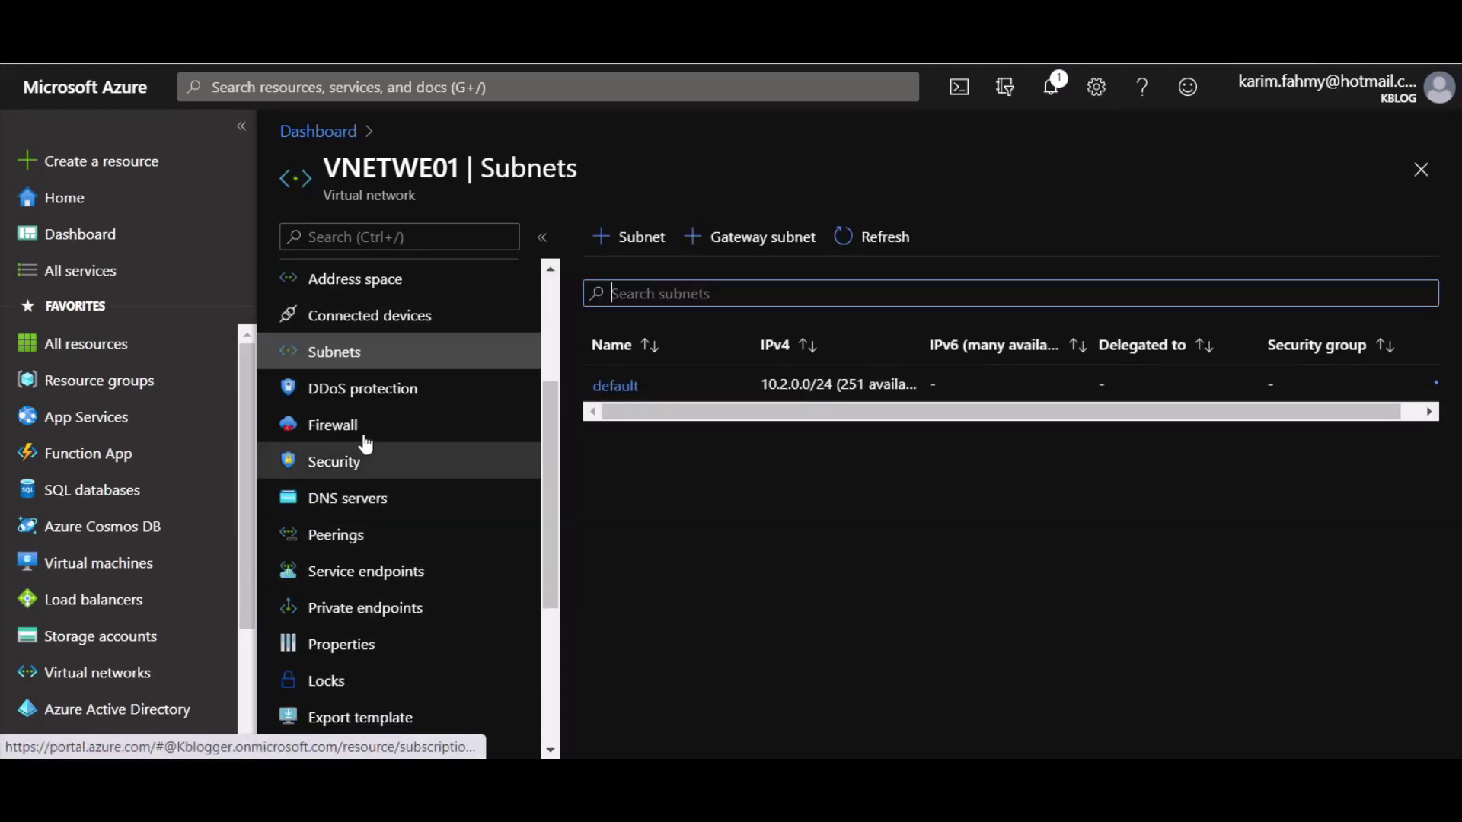
scroll(408, 674, down, 4)
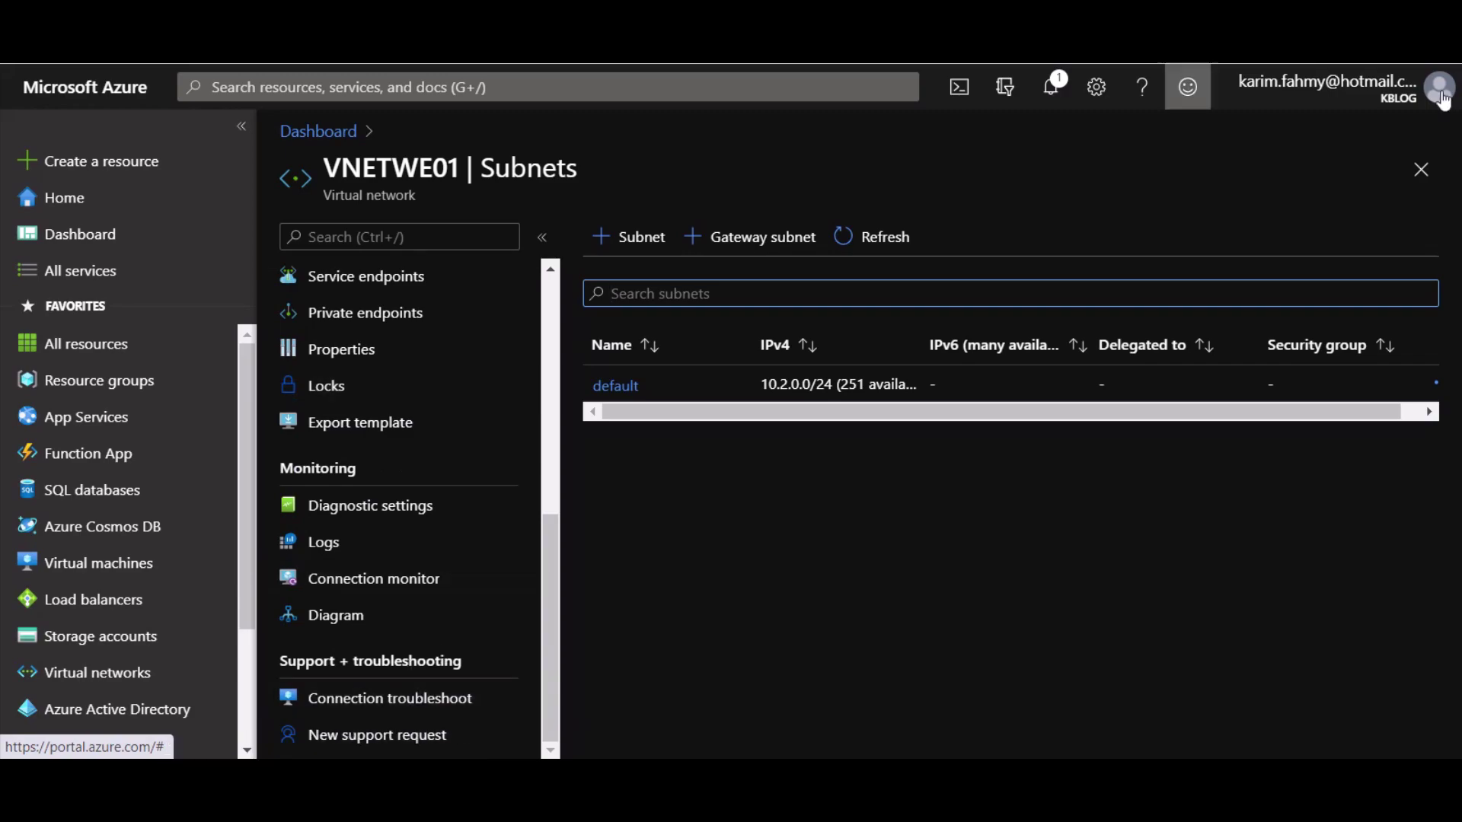